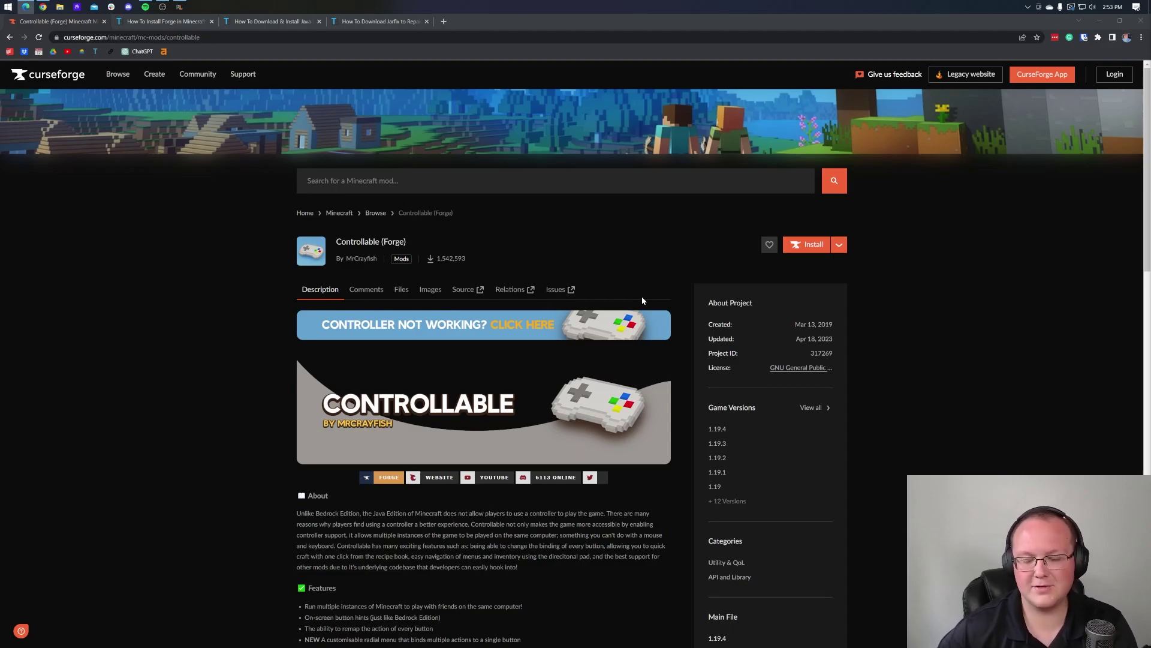
# Read through the Controllable mod's description, covering its game versions, features and supported controllers.
pyautogui.scroll(-1, 707, 267)
pyautogui.scroll(-2, 707, 267)
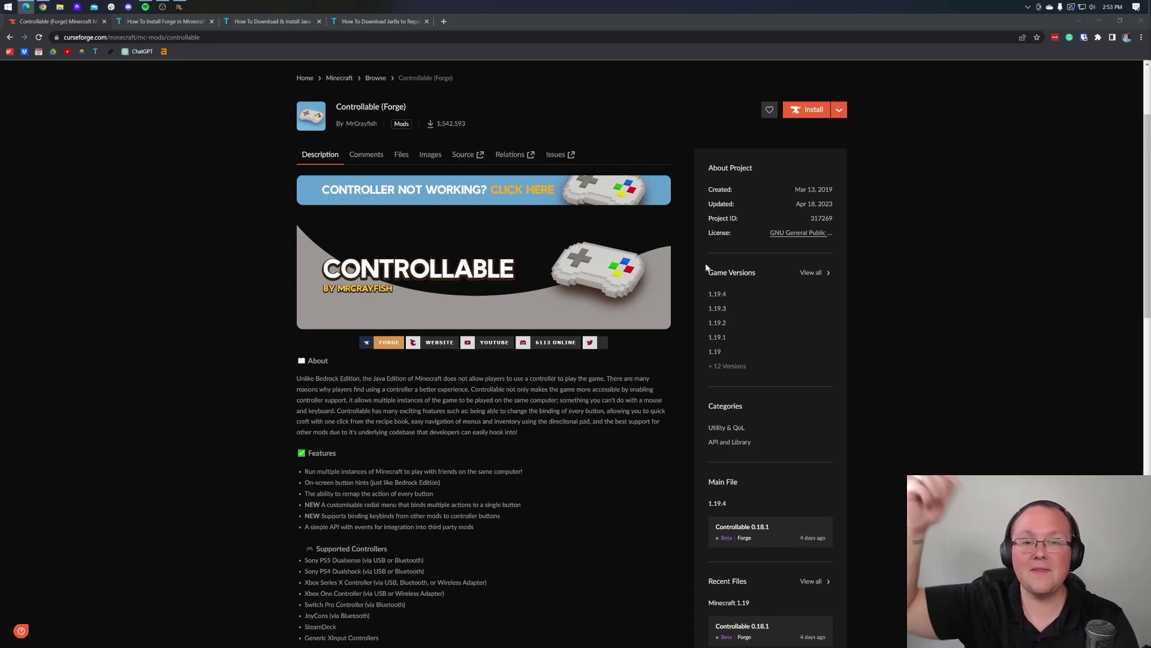
pyautogui.scroll(-1, 597, 252)
pyautogui.scroll(-5, 597, 252)
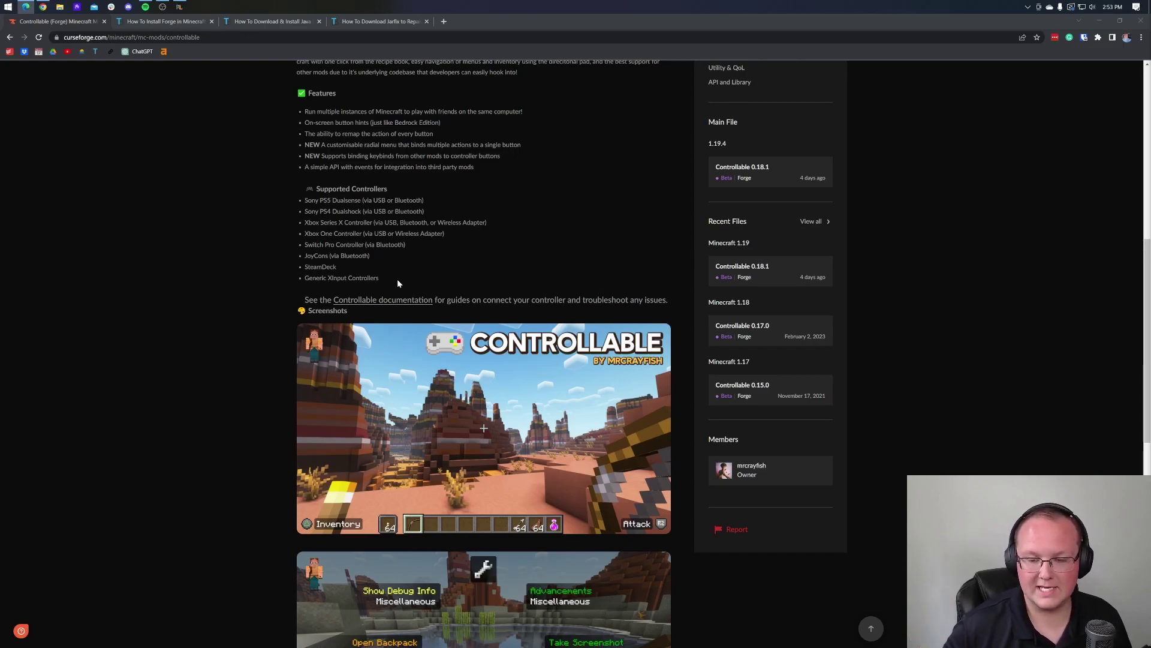
pyautogui.press('Home')
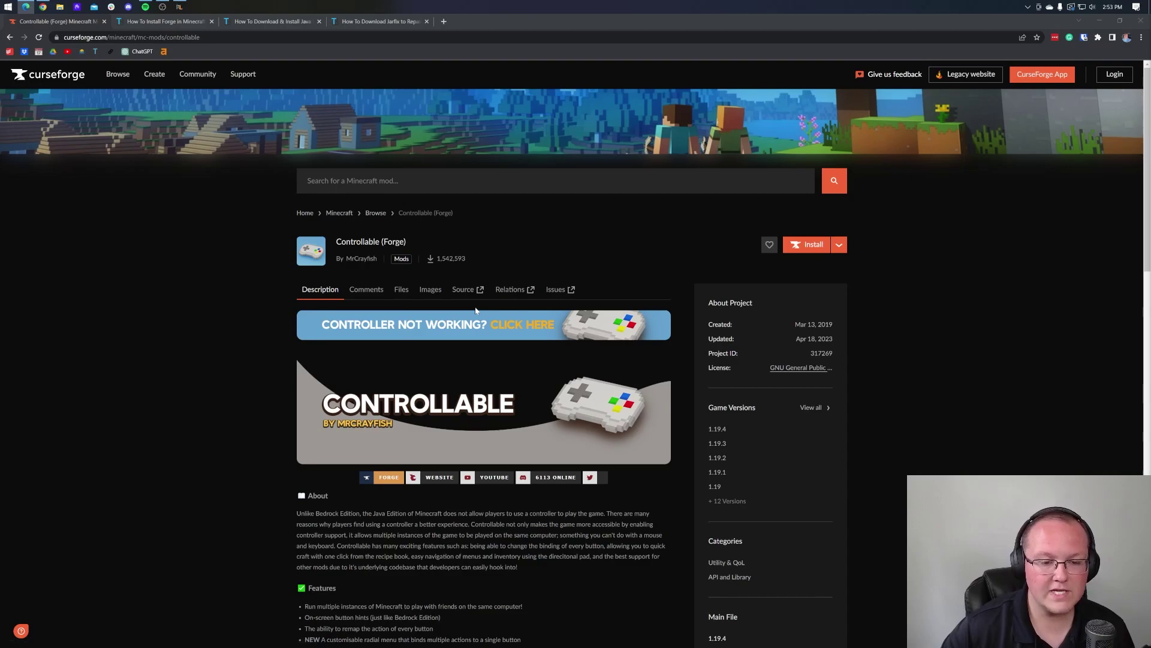
# Download the Controllable 0.18.1 file for Minecraft 1.19.4 from the mod's list of files.
pyautogui.click(414, 291)
pyautogui.scroll(-3, 401, 285)
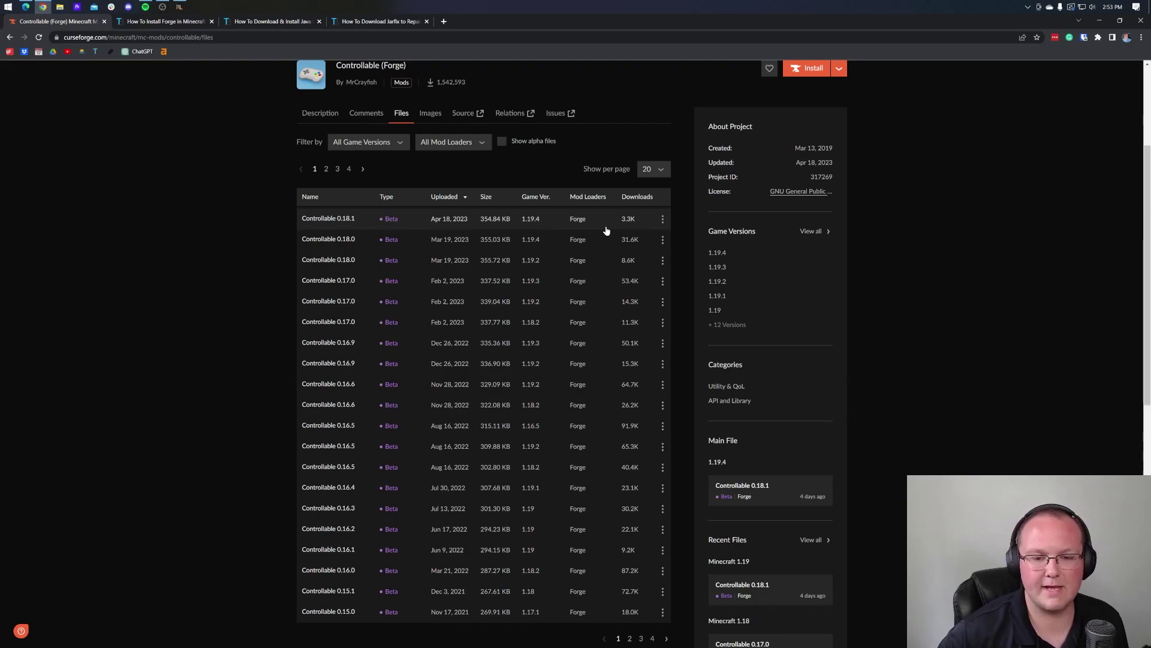
pyautogui.click(661, 220)
pyautogui.click(672, 257)
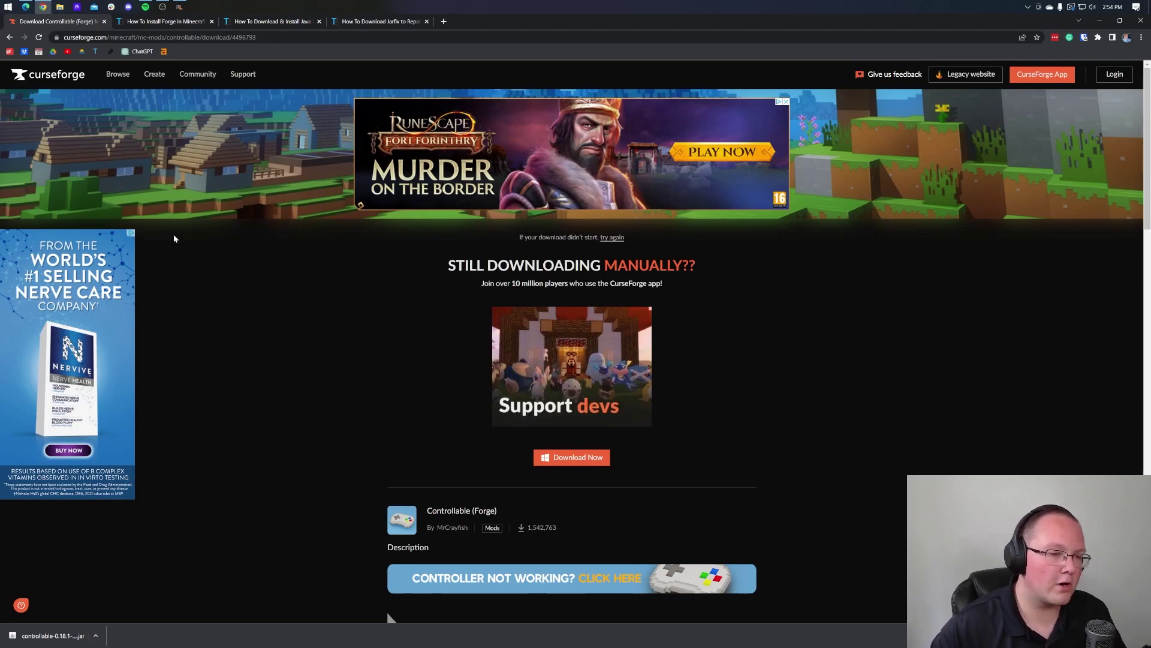
# Go to the How To Install Forge in Minecraft guide and follow its link to the Forge download site.
pyautogui.click(171, 21)
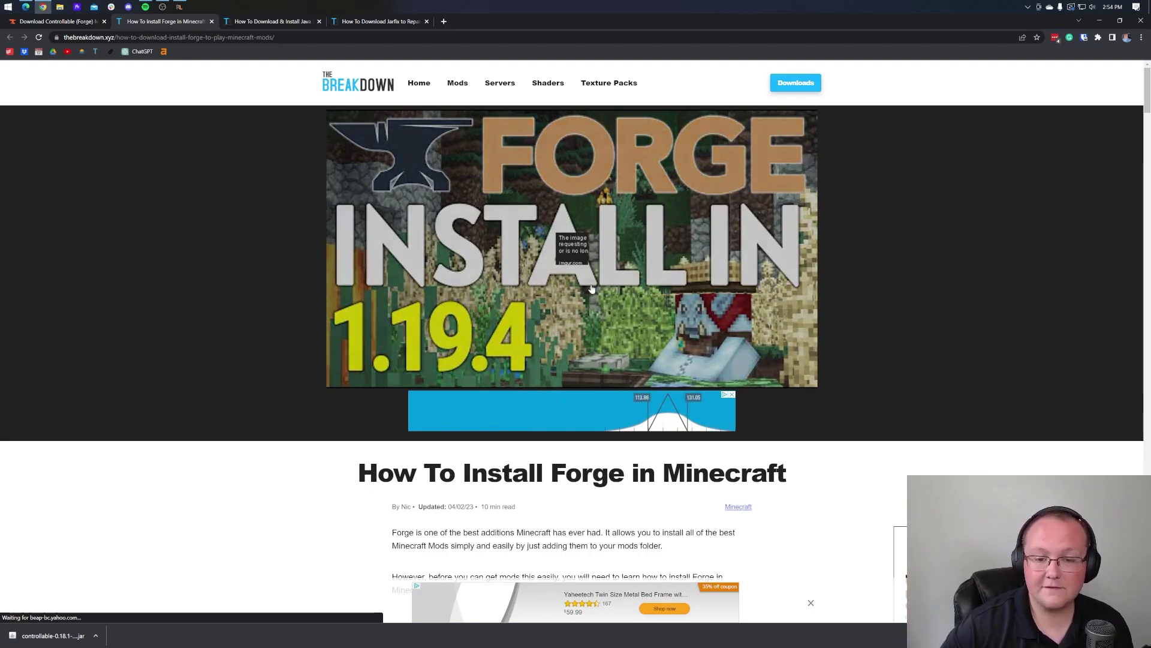
pyautogui.scroll(-9, 555, 301)
pyautogui.scroll(-5, 555, 302)
pyautogui.scroll(9, 555, 302)
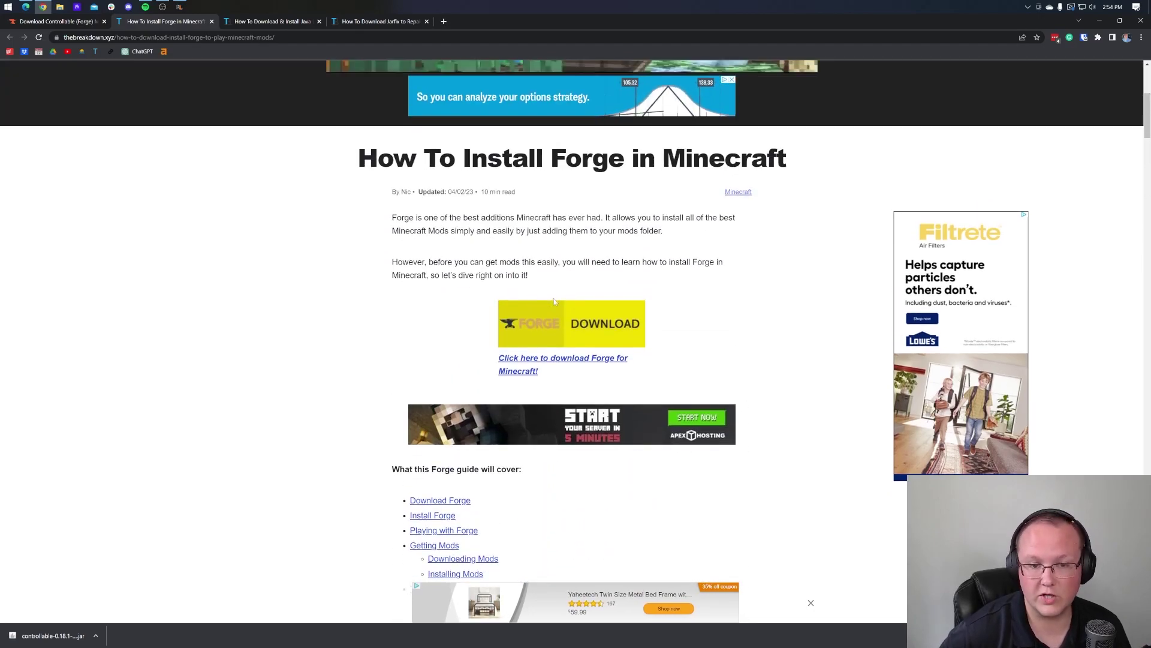
pyautogui.scroll(-2, 554, 302)
pyautogui.scroll(1, 552, 302)
pyautogui.scroll(-2, 556, 348)
pyautogui.scroll(-3, 557, 353)
pyautogui.scroll(6, 558, 353)
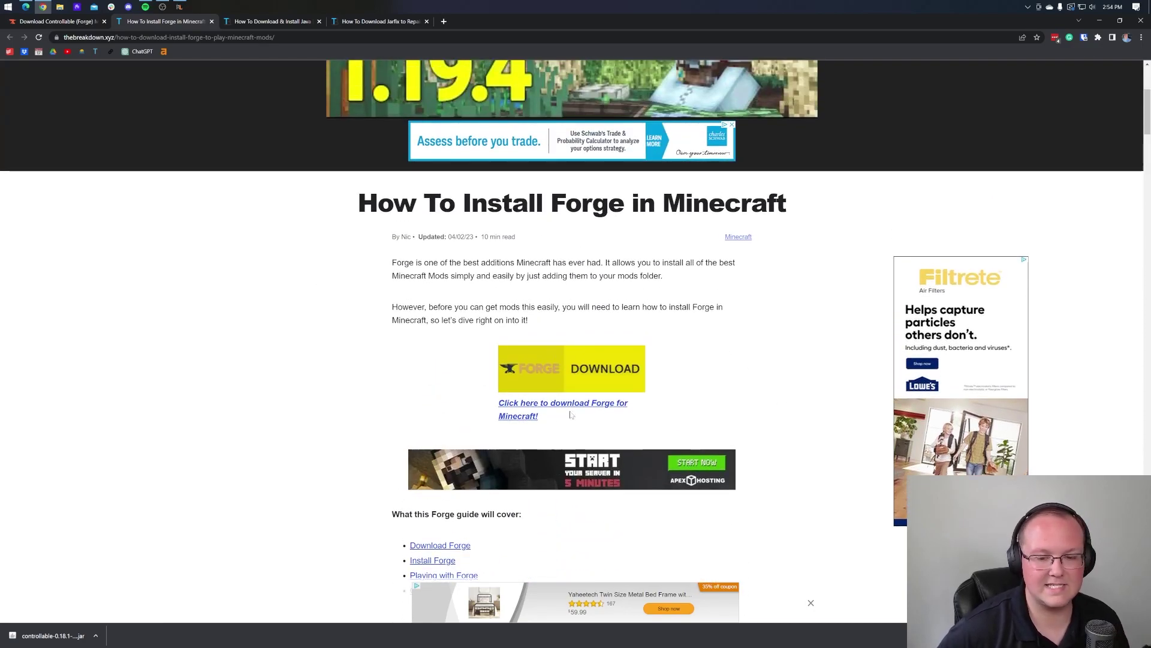
pyautogui.click(569, 382)
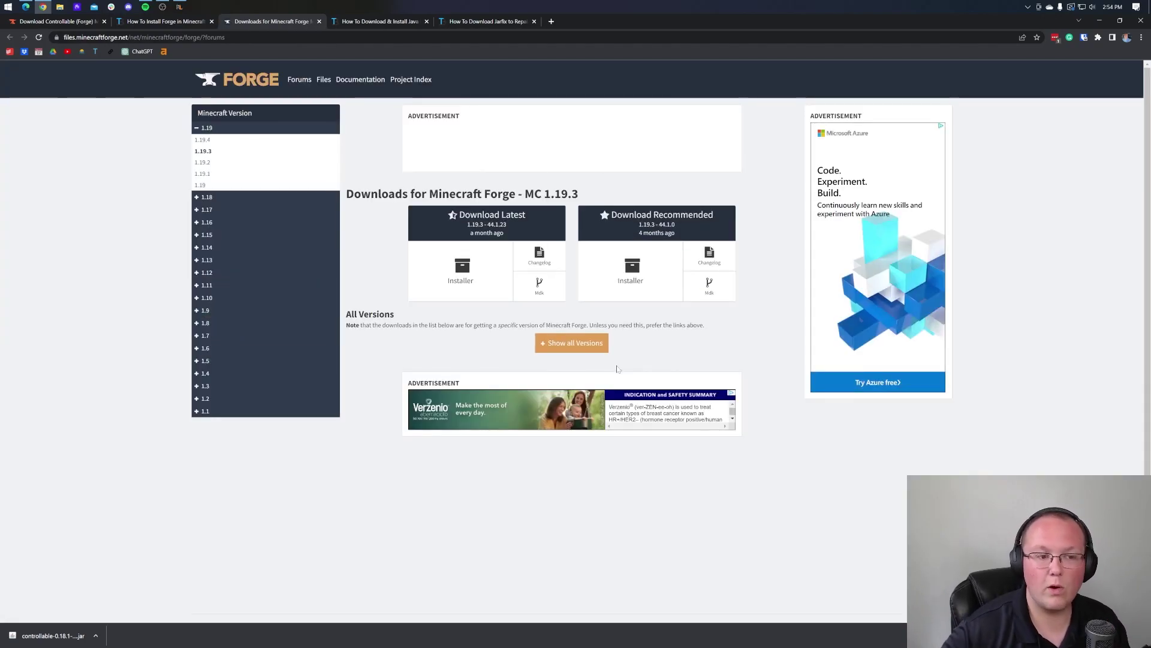
# Select Minecraft version 1.19.4 and download the latest Forge installer, 45.0.46, skipping the ad page.
pyautogui.moveTo(585, 193); pyautogui.dragTo(525, 194)
pyautogui.click(540, 189)
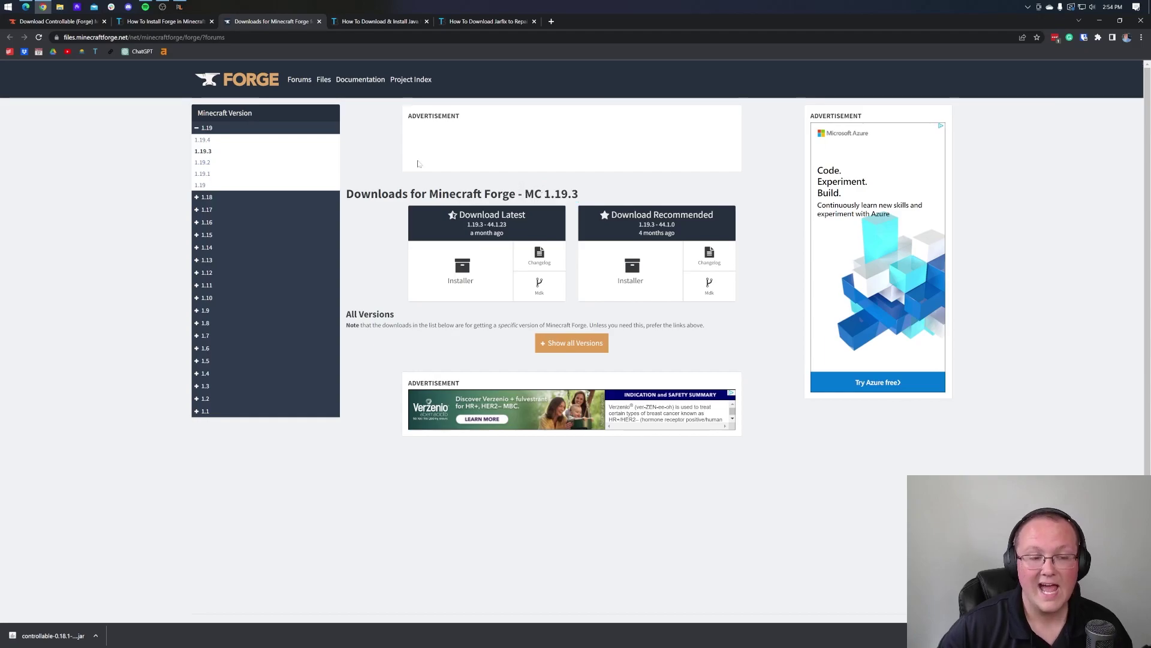
pyautogui.click(204, 140)
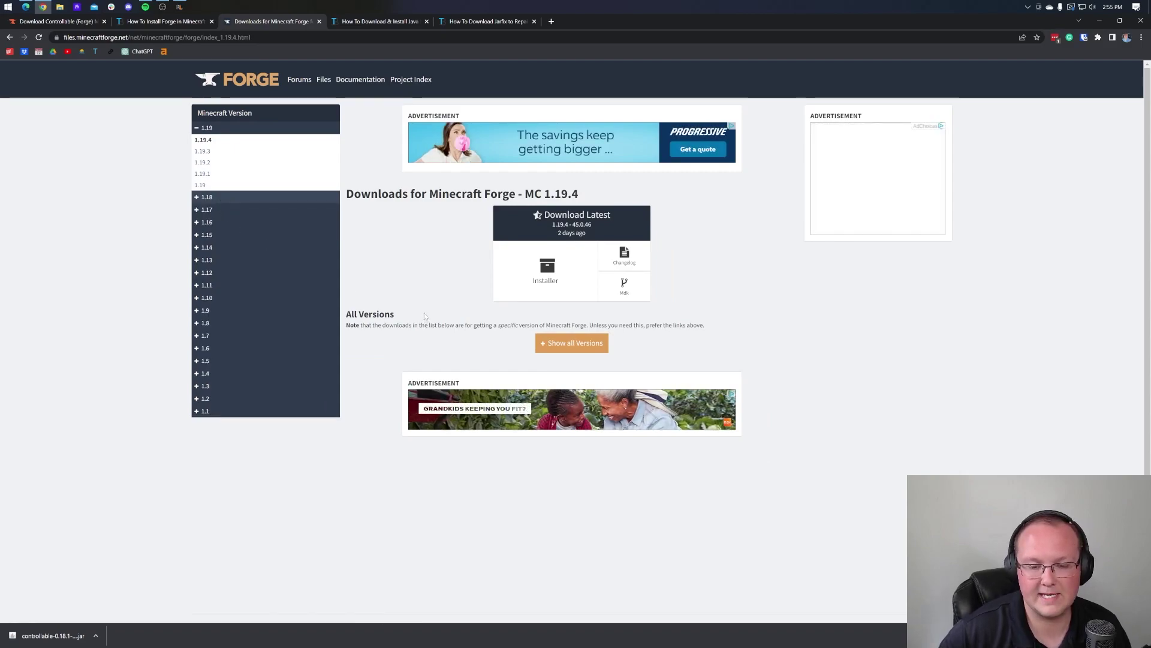
pyautogui.click(538, 222)
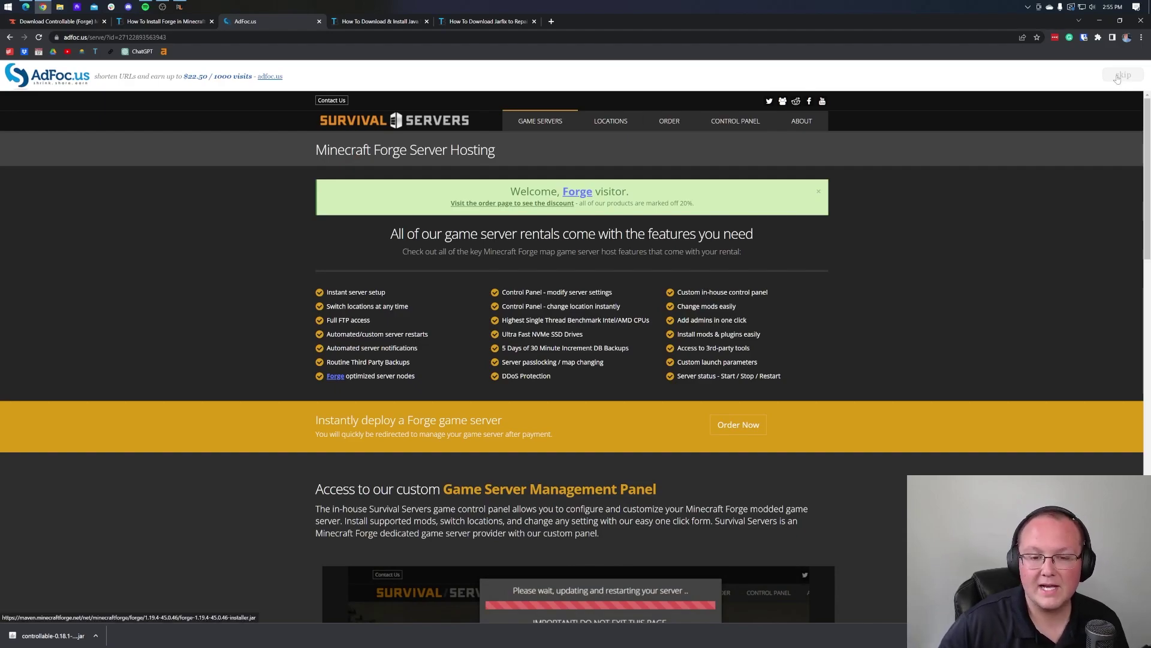
pyautogui.click(1117, 79)
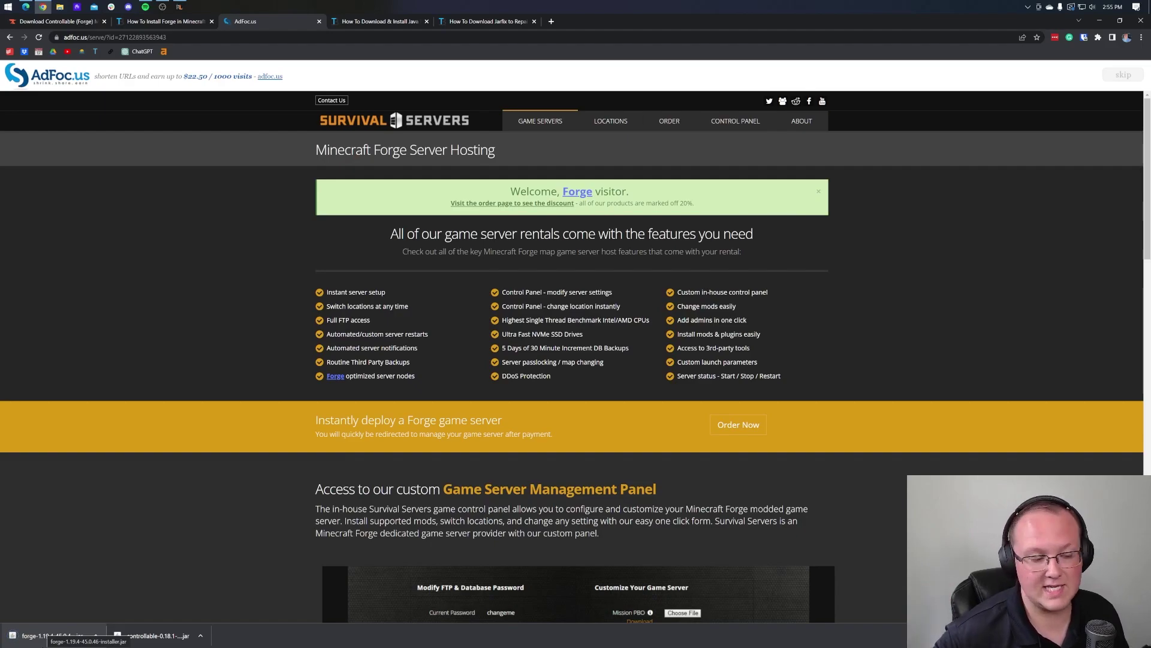
pyautogui.click(54, 637)
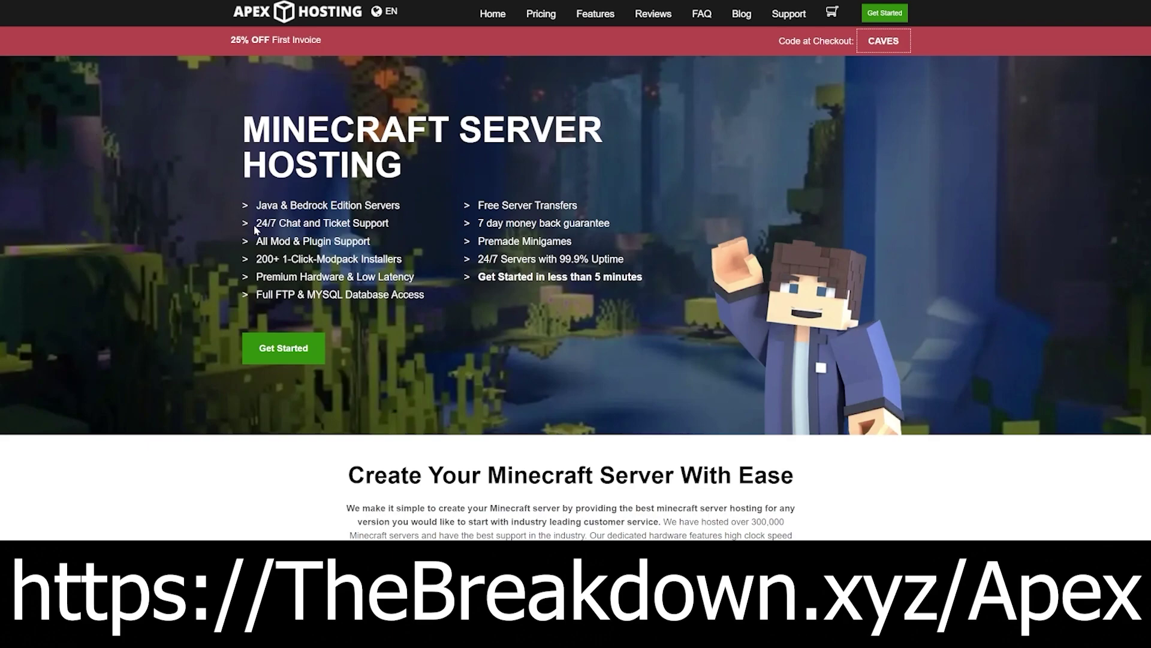
pyautogui.moveTo(255, 229); pyautogui.dragTo(413, 277)
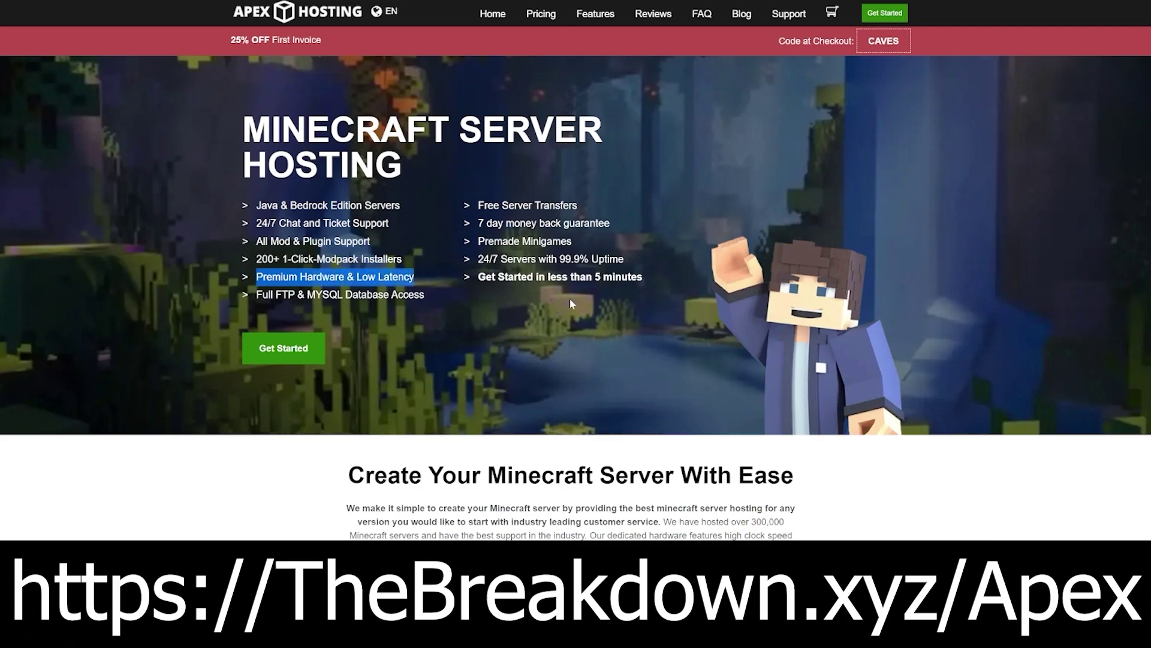
pyautogui.moveTo(478, 277); pyautogui.dragTo(637, 277)
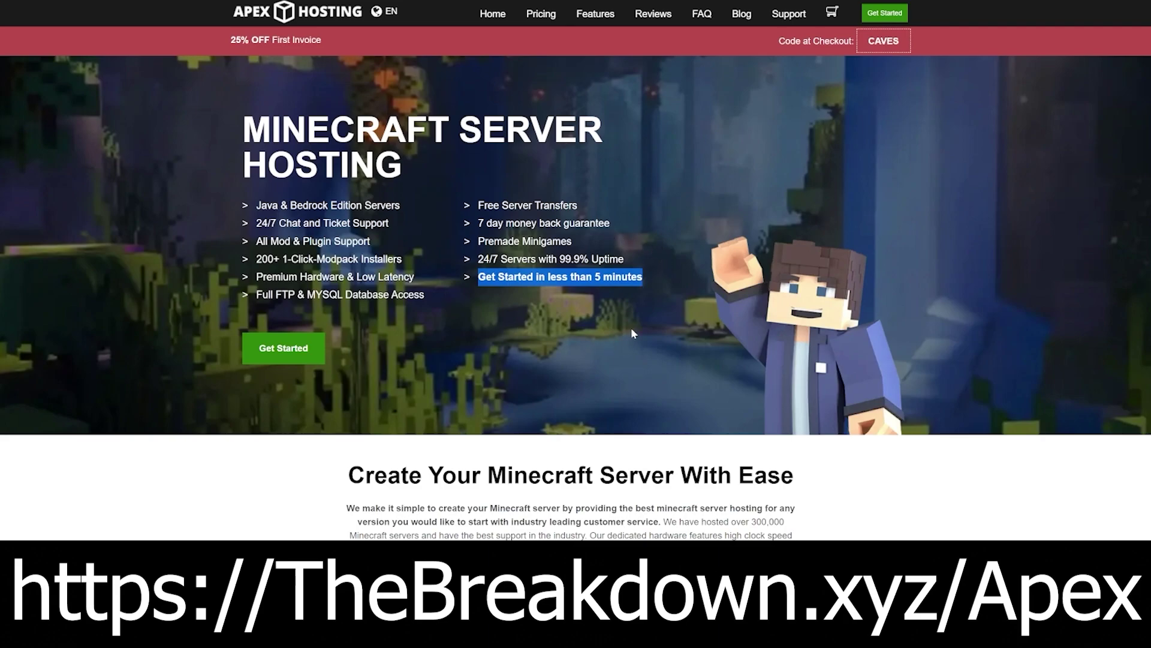
pyautogui.scroll(-6, 450, 248)
pyautogui.moveTo(415, 262); pyautogui.dragTo(441, 276)
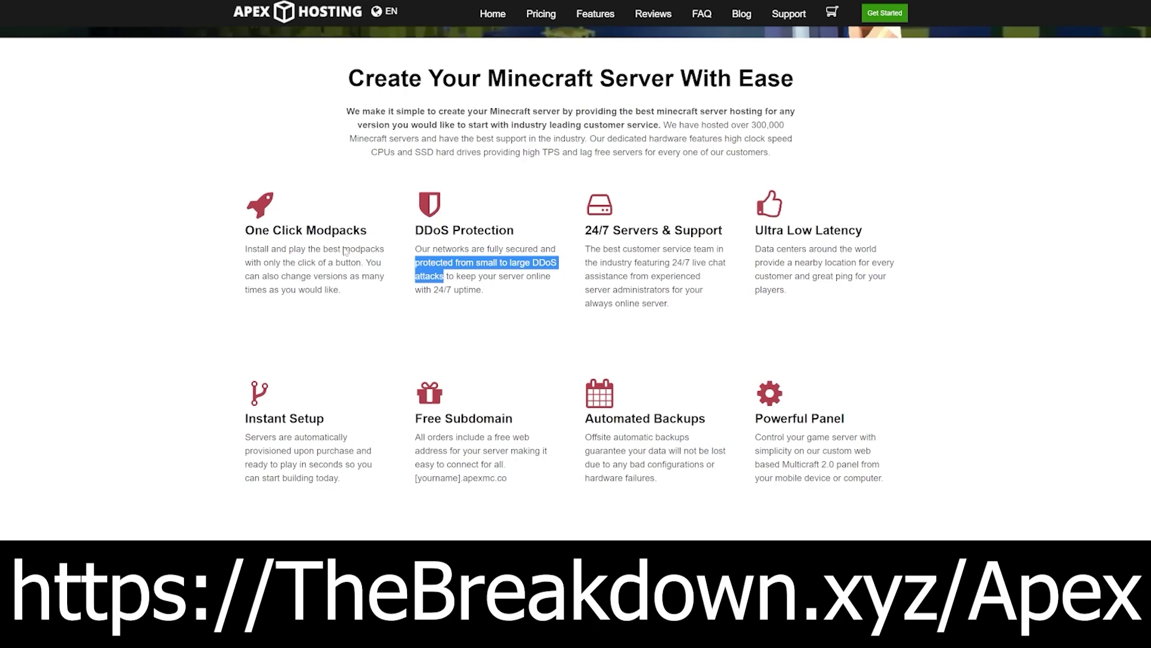
pyautogui.click(681, 346)
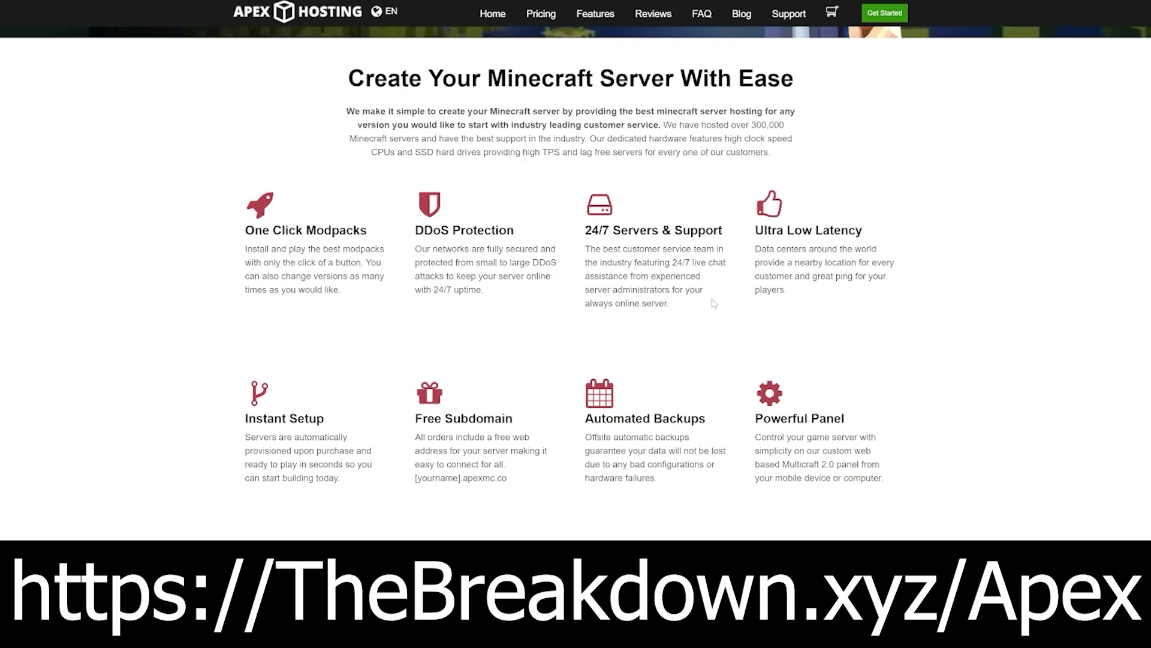
pyautogui.moveTo(684, 262); pyautogui.dragTo(700, 276)
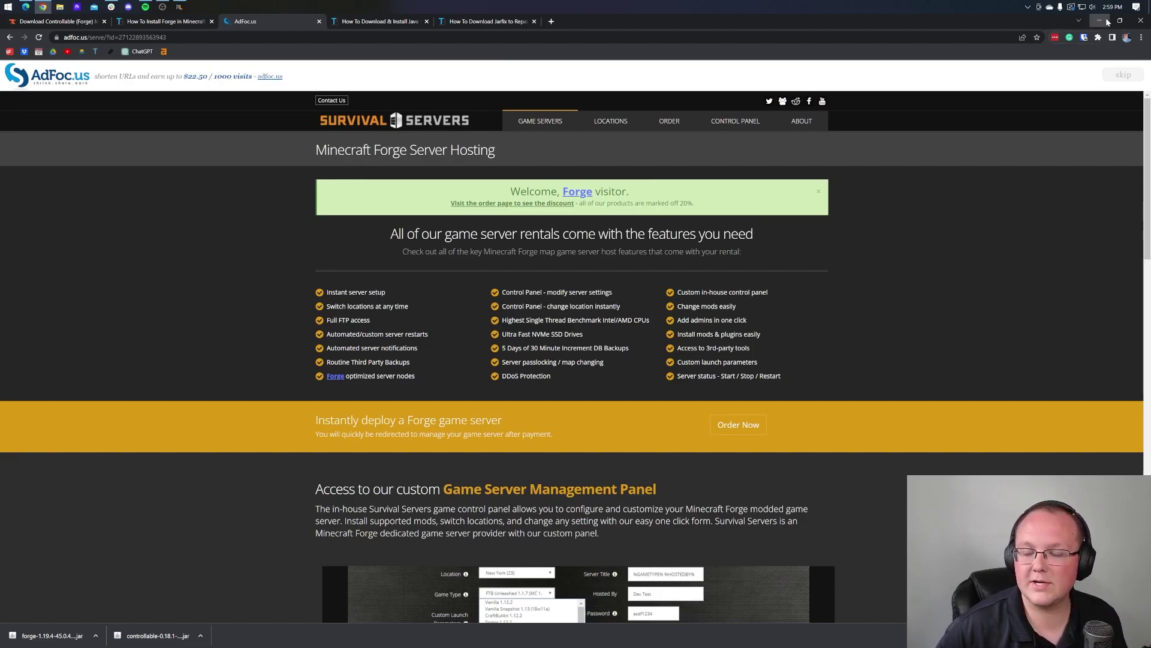
# Return to the desktop and open the Downloads folder by searching Windows for "down".
pyautogui.press('super+d')
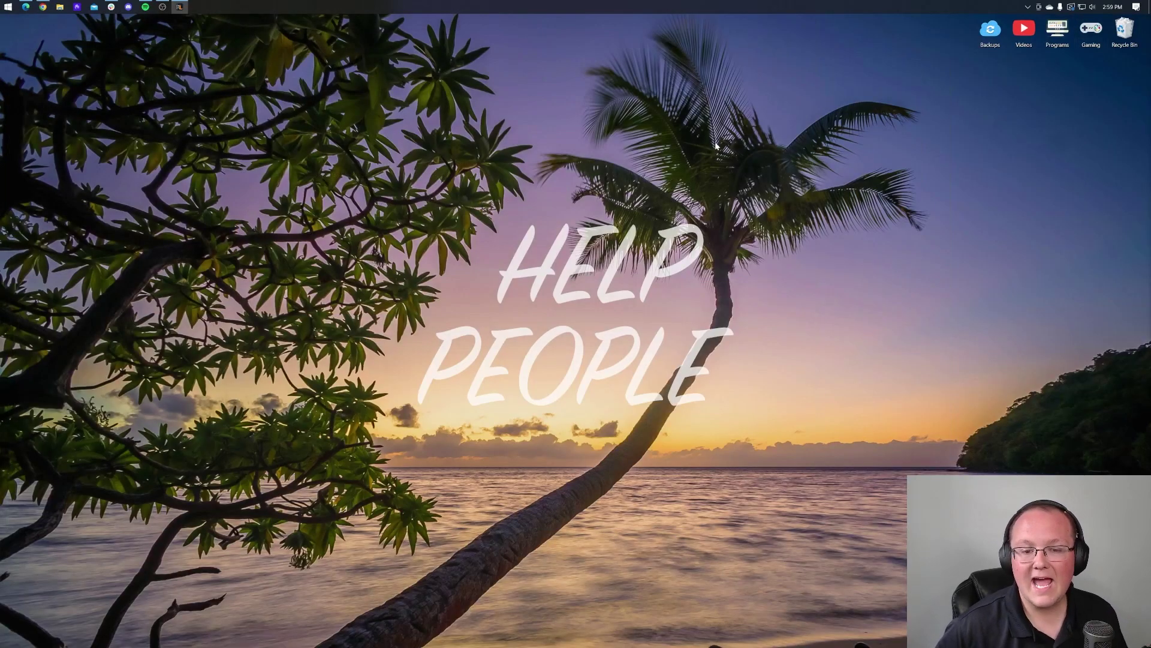
pyautogui.click(2, 3)
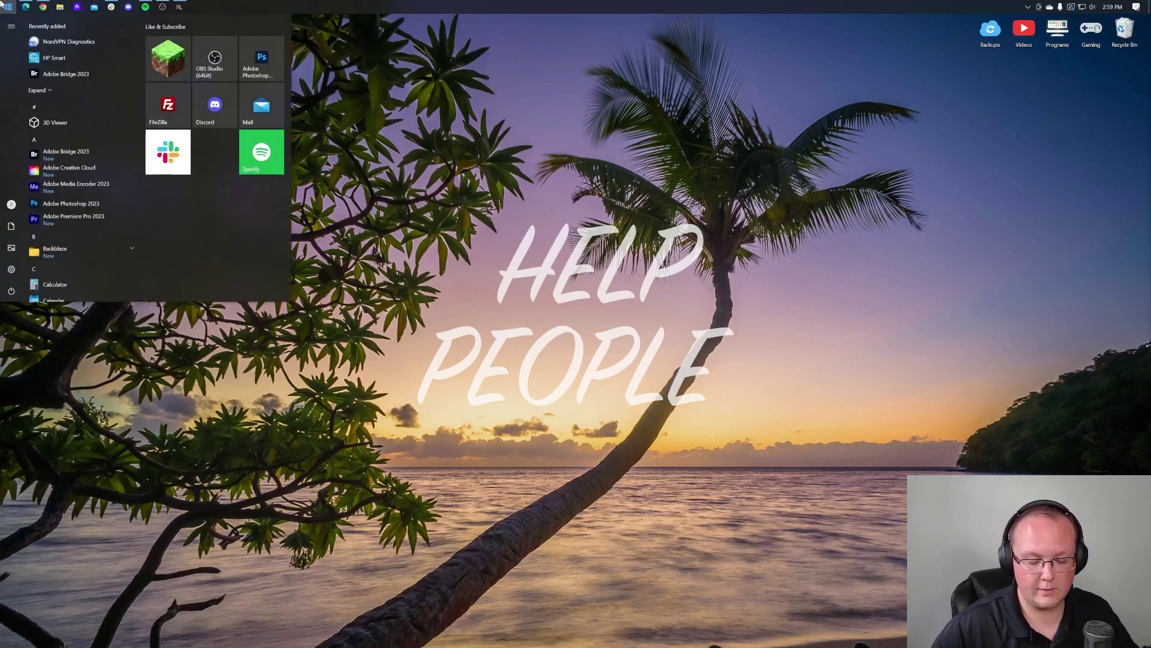
pyautogui.write('down')
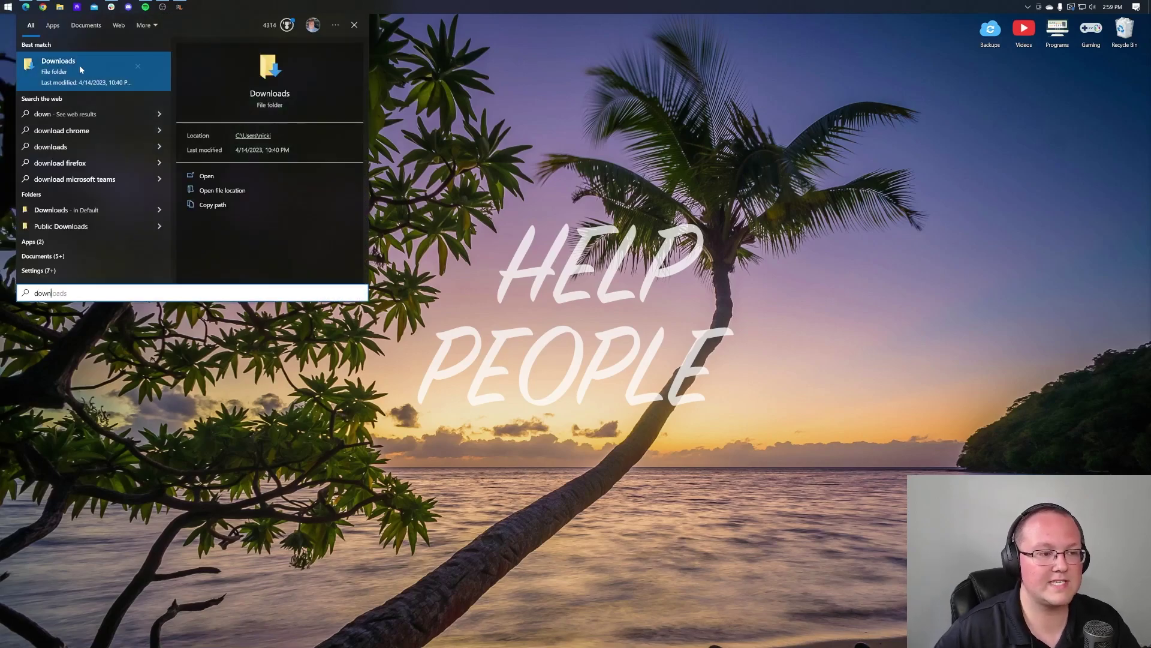
pyautogui.click(79, 70)
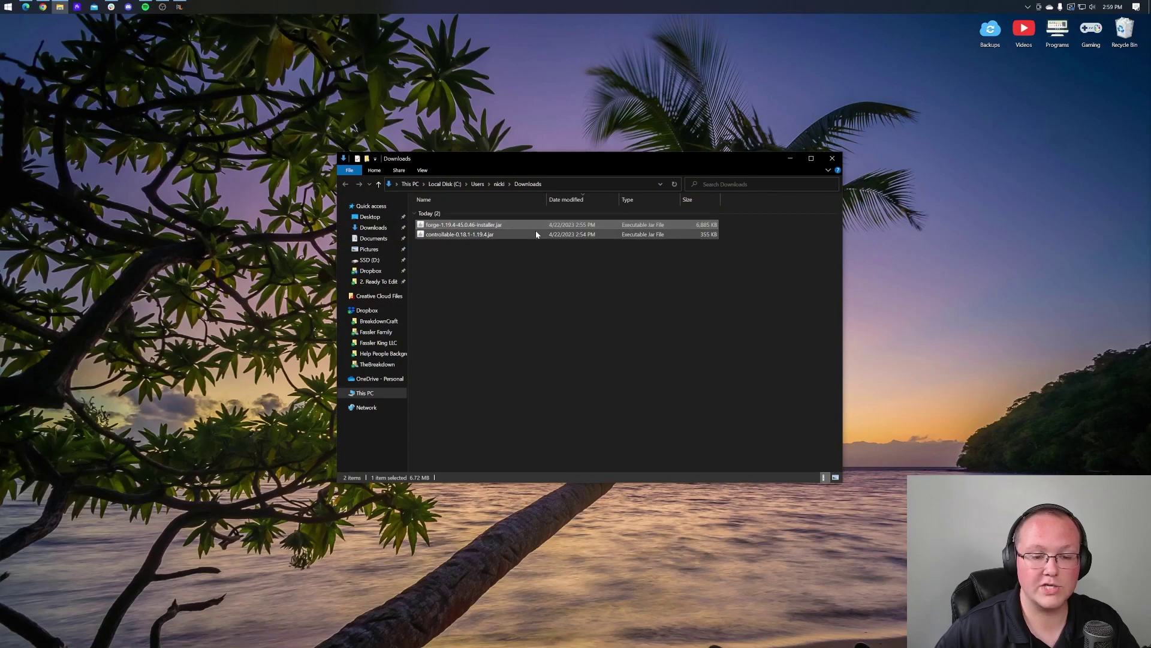
# Reach the Downloads folder again by way of This PC.
pyautogui.click(508, 234)
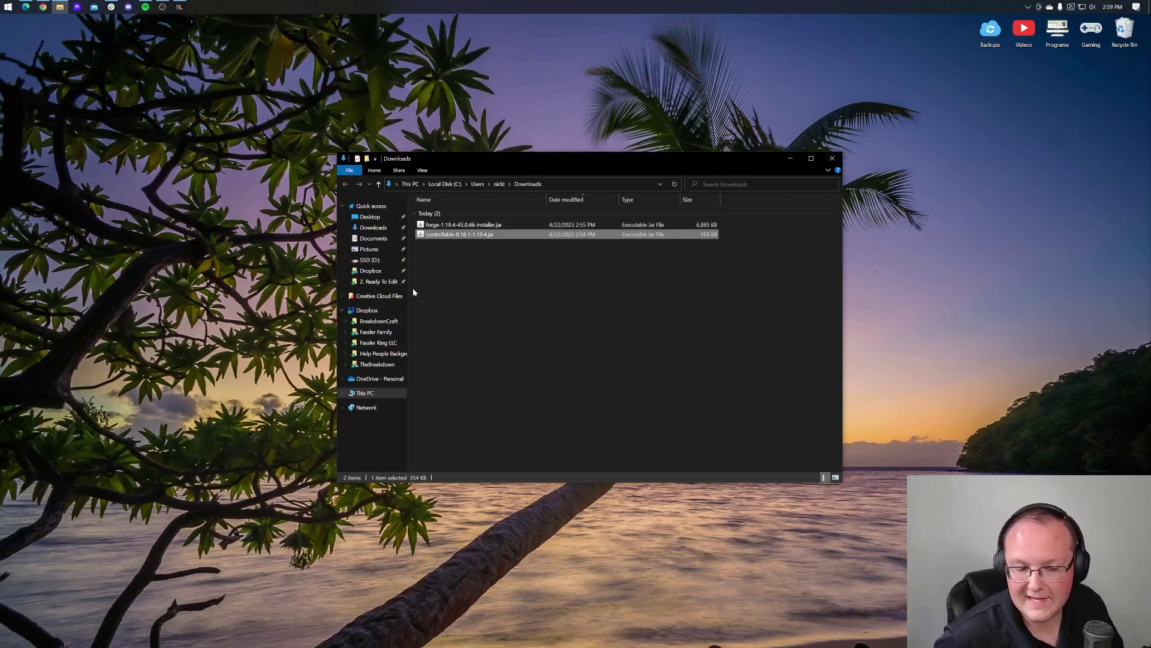
pyautogui.click(360, 396)
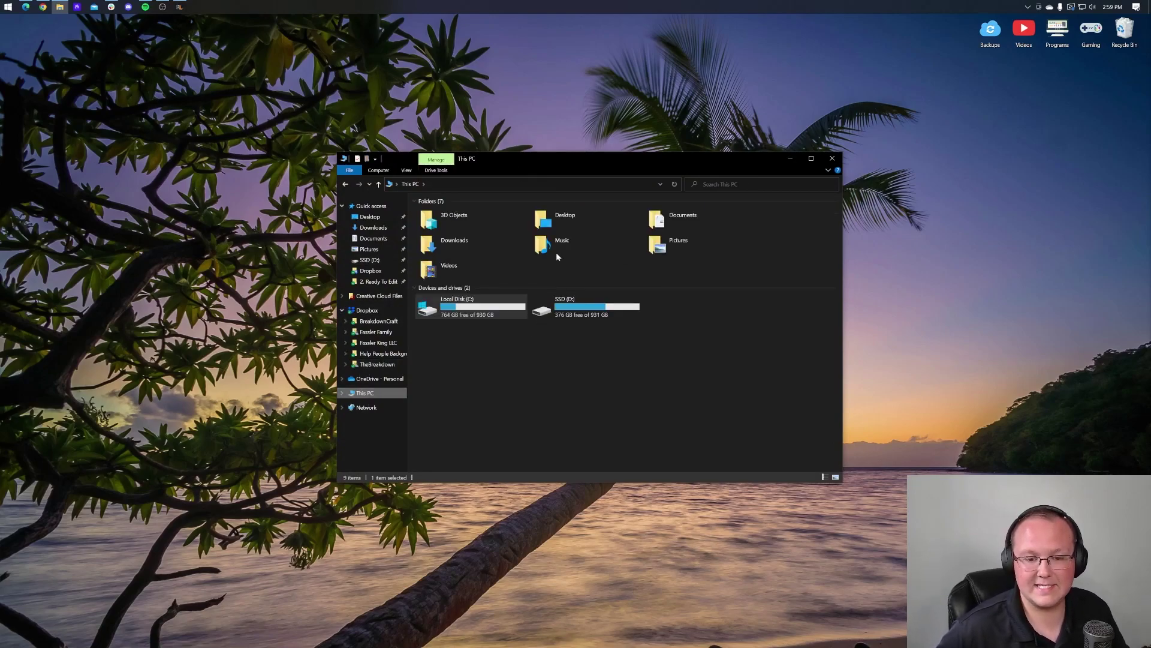
pyautogui.doubleClick(476, 238)
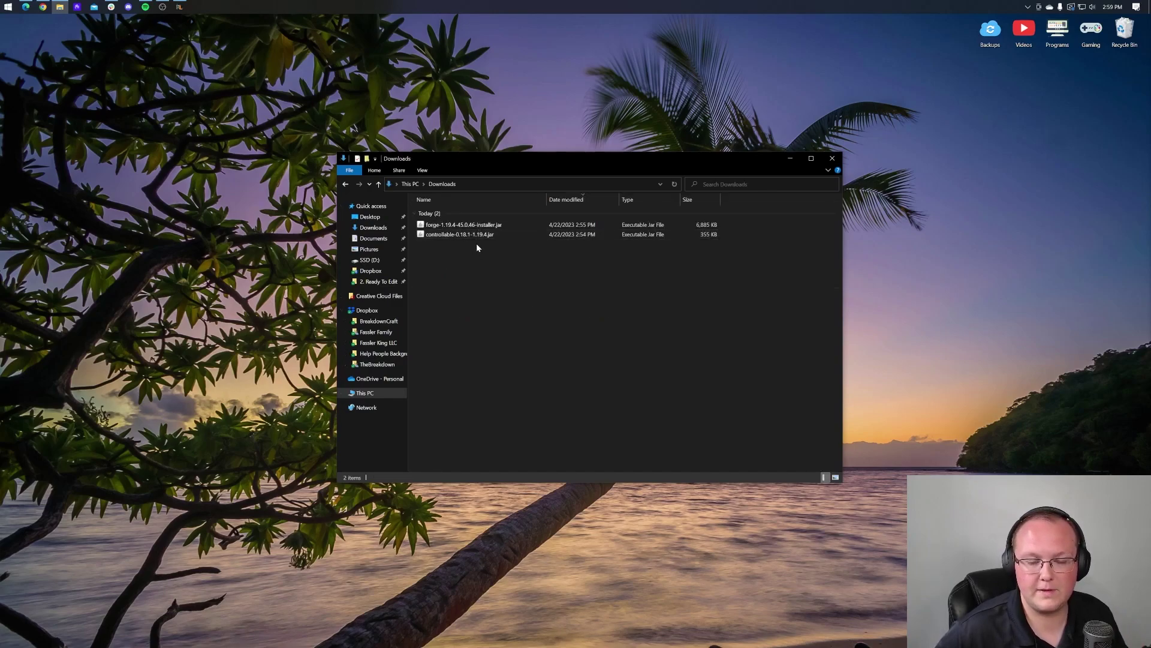
# Move the Forge installer and the Controllable mod file from Downloads to the desktop, and close the folder window.
pyautogui.hotkey('ctrl', 'a')
pyautogui.moveTo(472, 229); pyautogui.dragTo(493, 83)
pyautogui.click(540, 118)
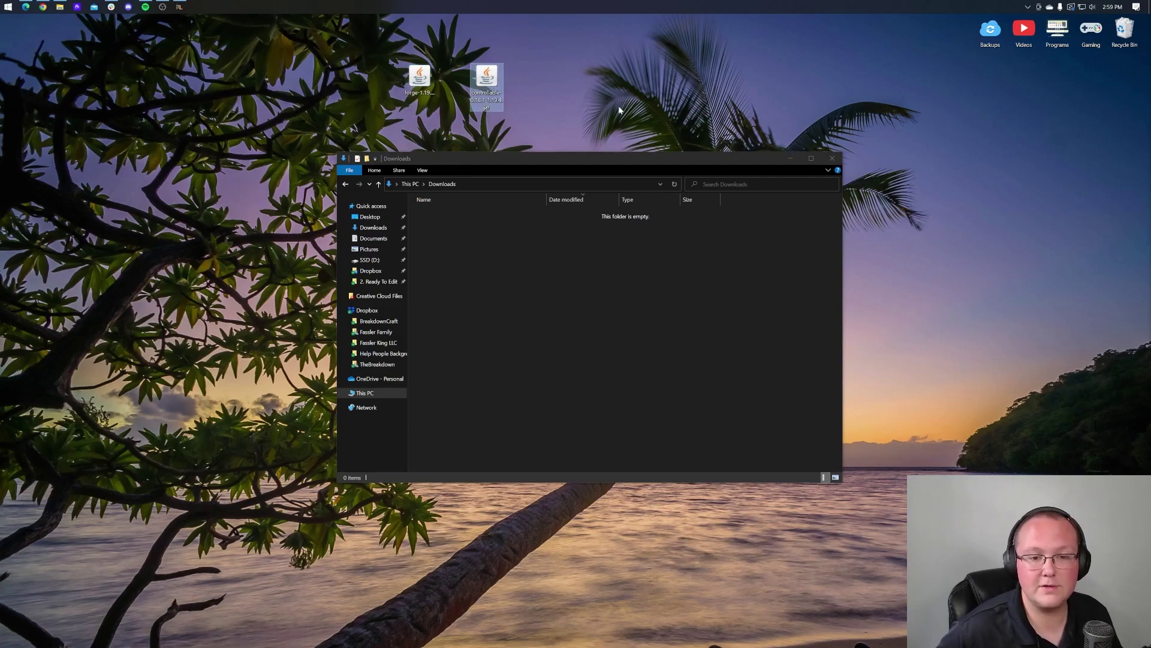
pyautogui.click(833, 160)
# Open the Forge installer on the desktop with Java(TM) Platform SE binary.
pyautogui.click(424, 107)
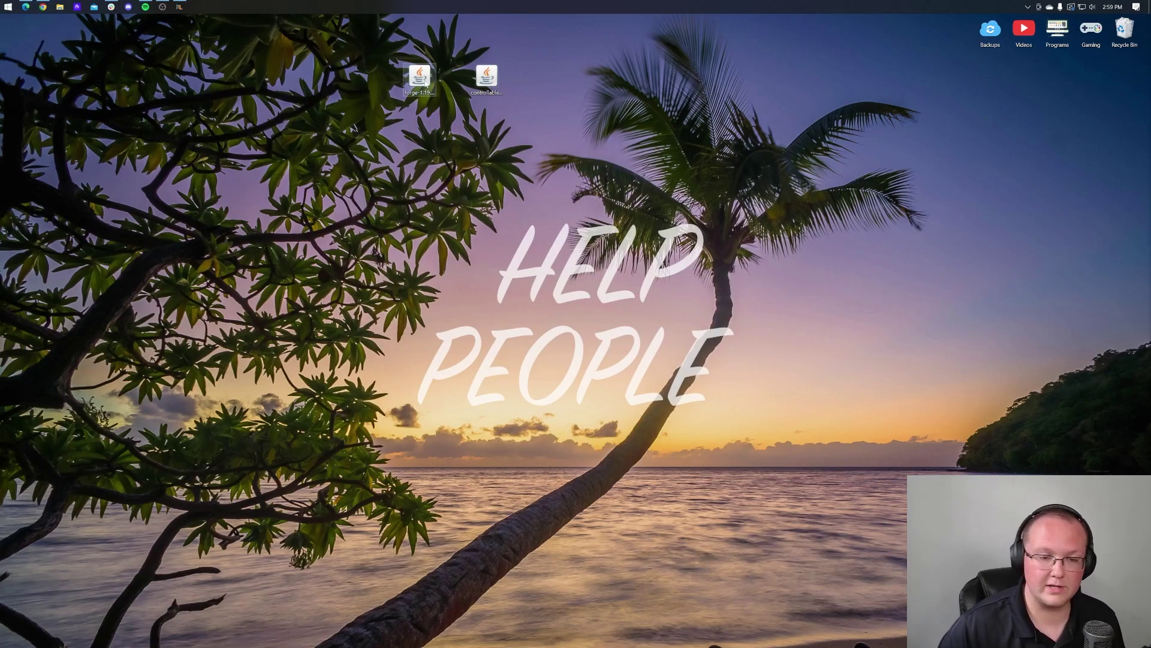
pyautogui.rightClick(421, 82)
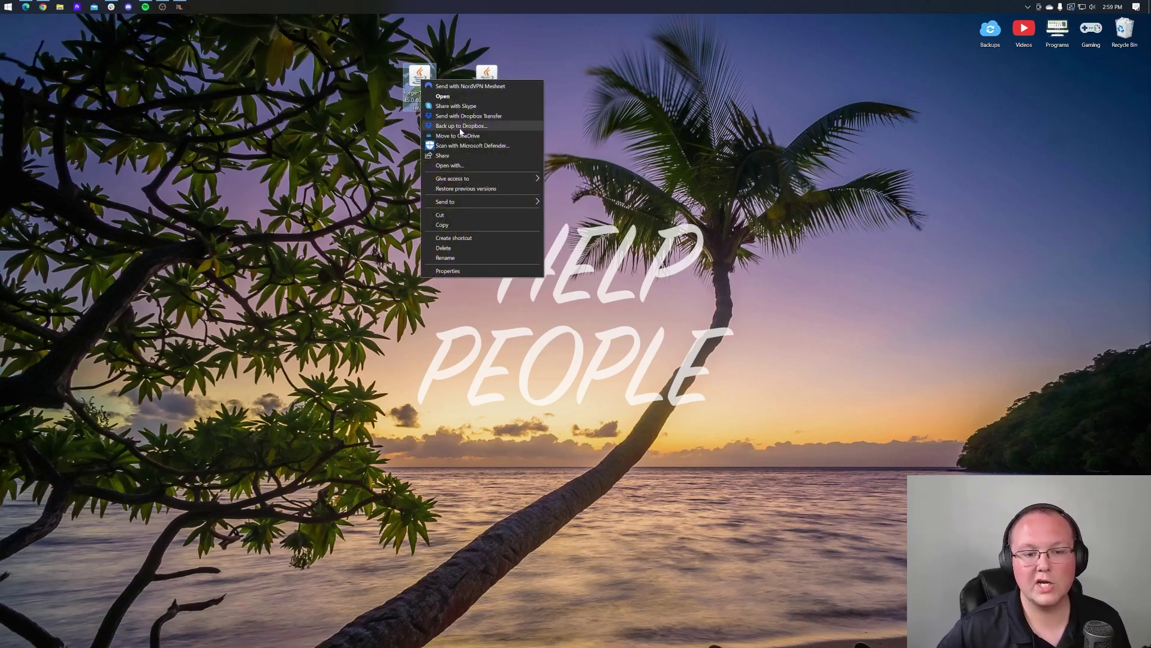
pyautogui.click(463, 165)
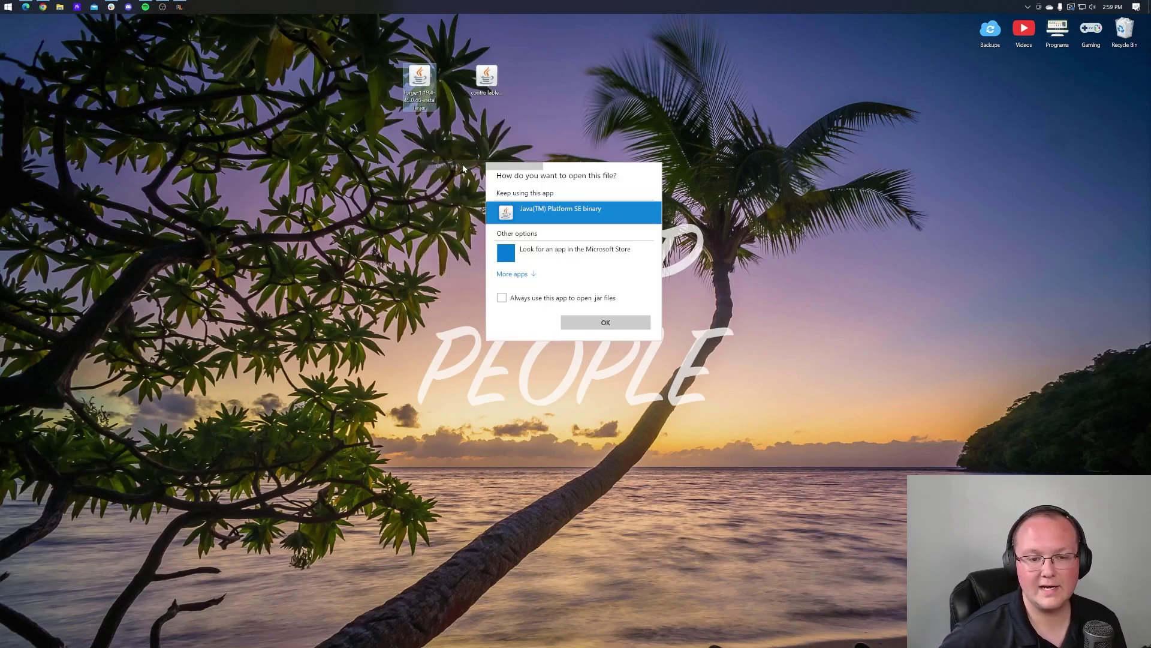
pyautogui.click(604, 319)
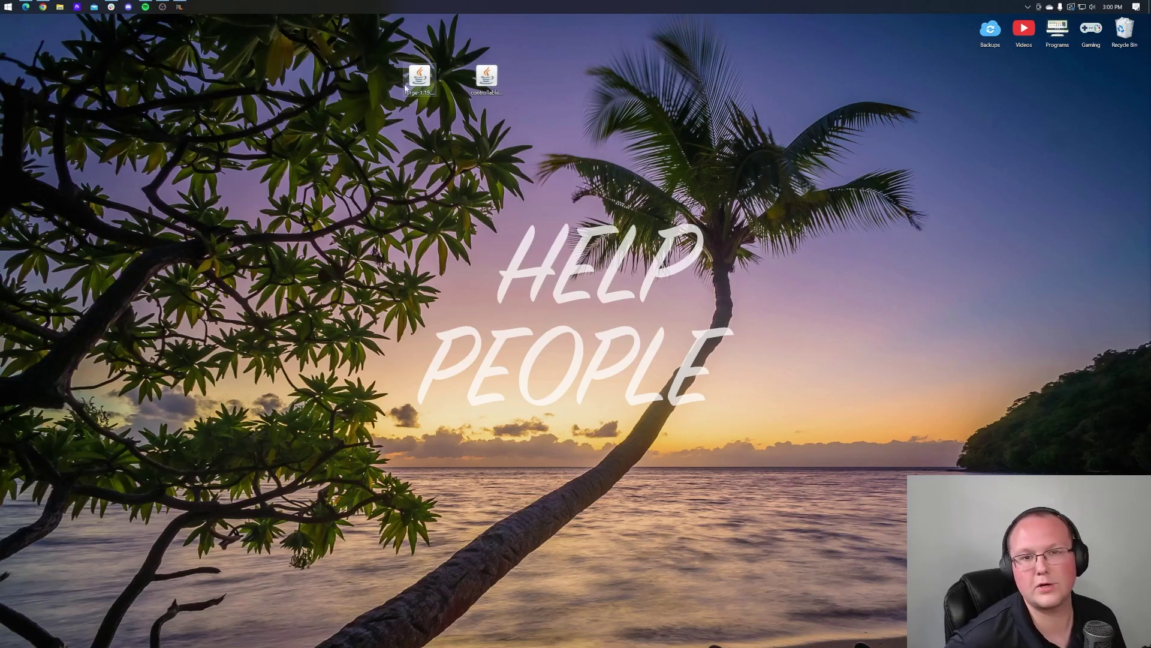
# Switch to Chrome and look over the Java download guide and the Jarfix guide for repairing .jar files.
pyautogui.click(43, 6)
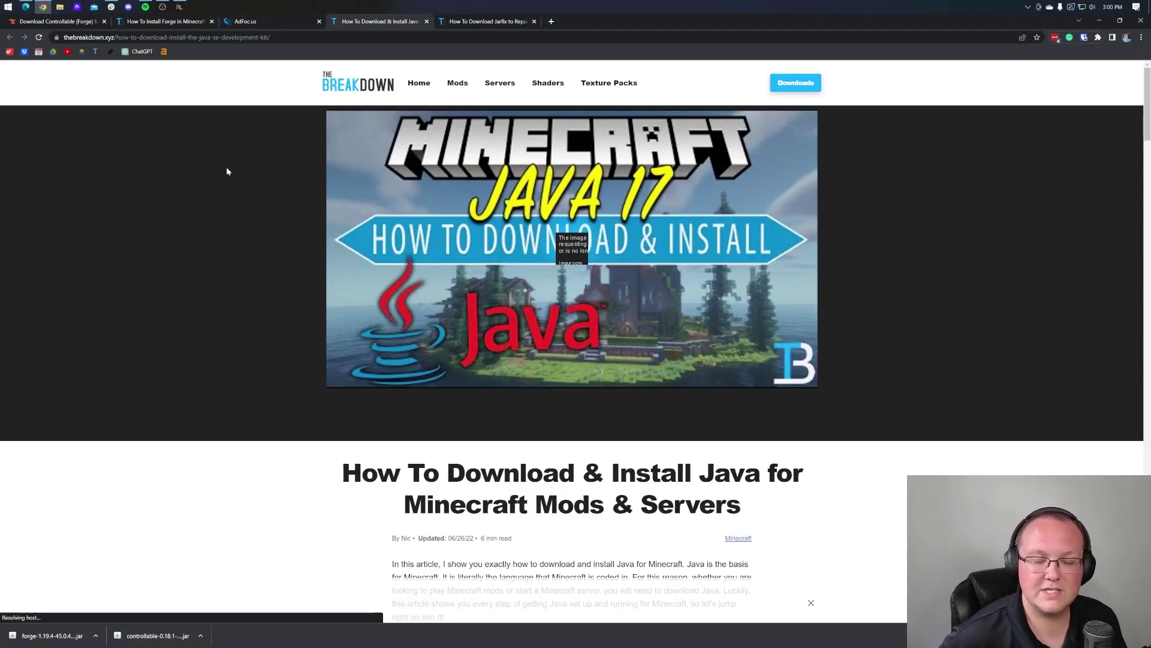
pyautogui.hotkey('ctrl', 'Tab')
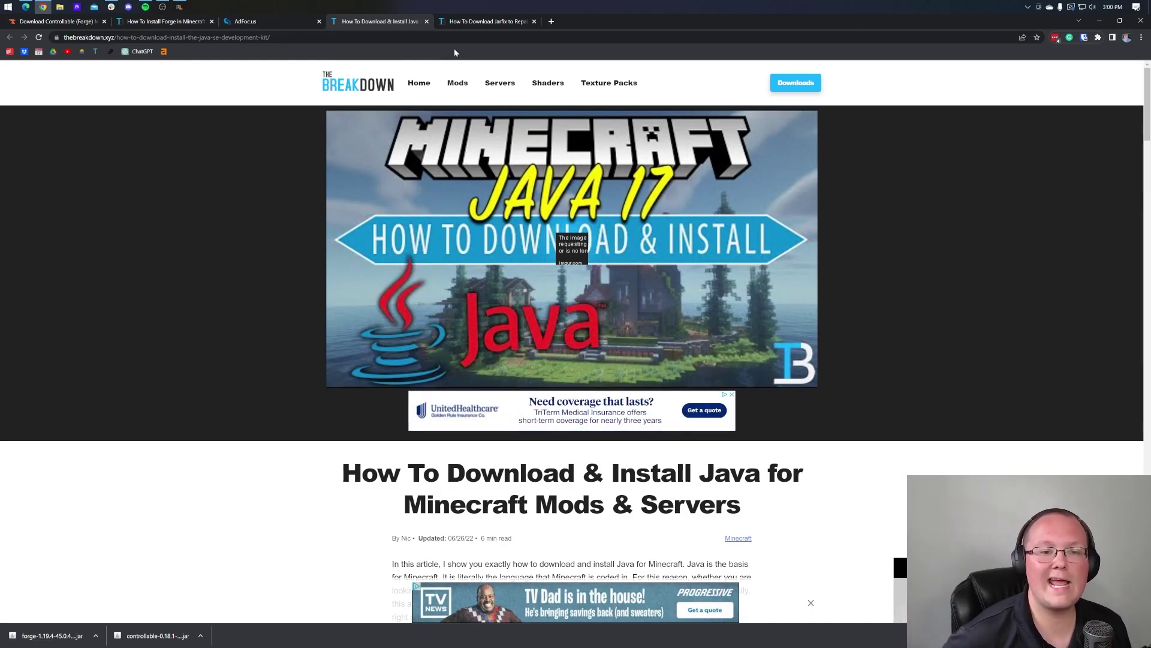
pyautogui.scroll(-4, 490, 184)
pyautogui.scroll(-5, 490, 184)
pyautogui.scroll(10, 490, 184)
pyautogui.click(497, 21)
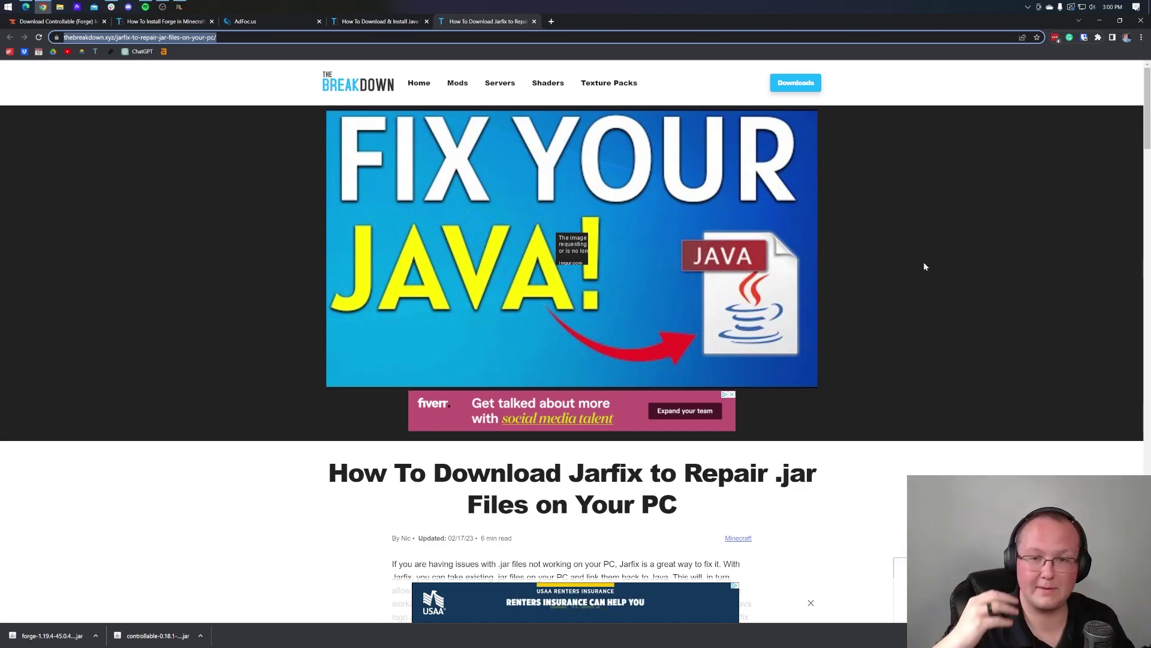
pyautogui.click(388, 24)
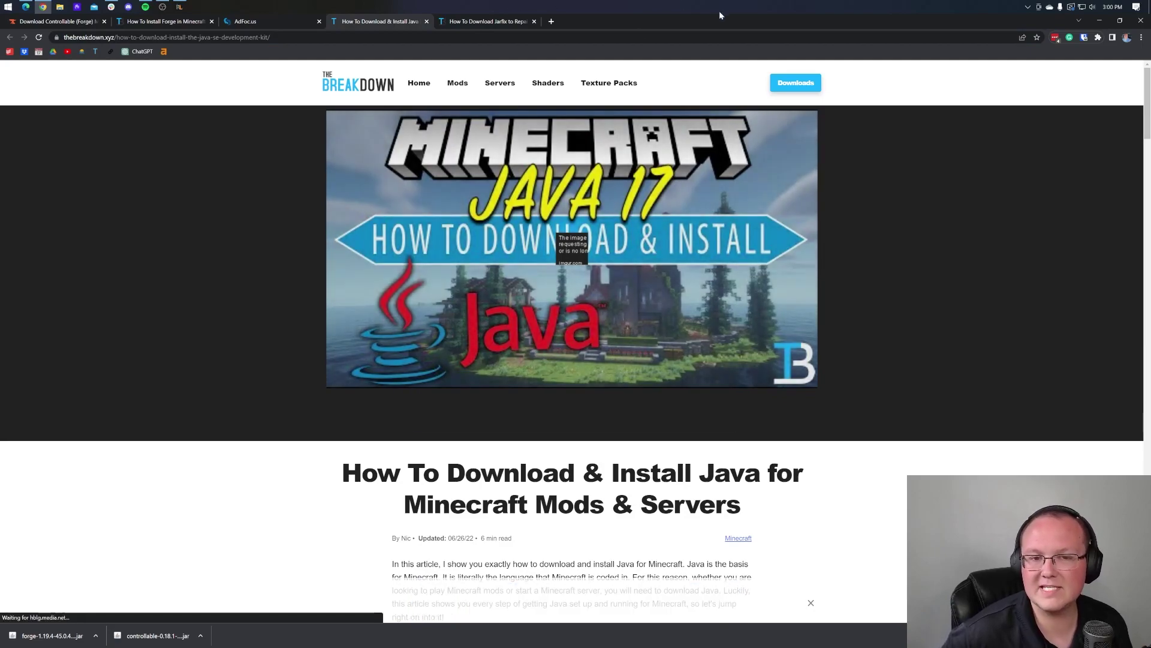
# Return to the desktop, open the Forge installer with Java(TM) Platform SE binary, and install the Forge client.
pyautogui.click(474, 22)
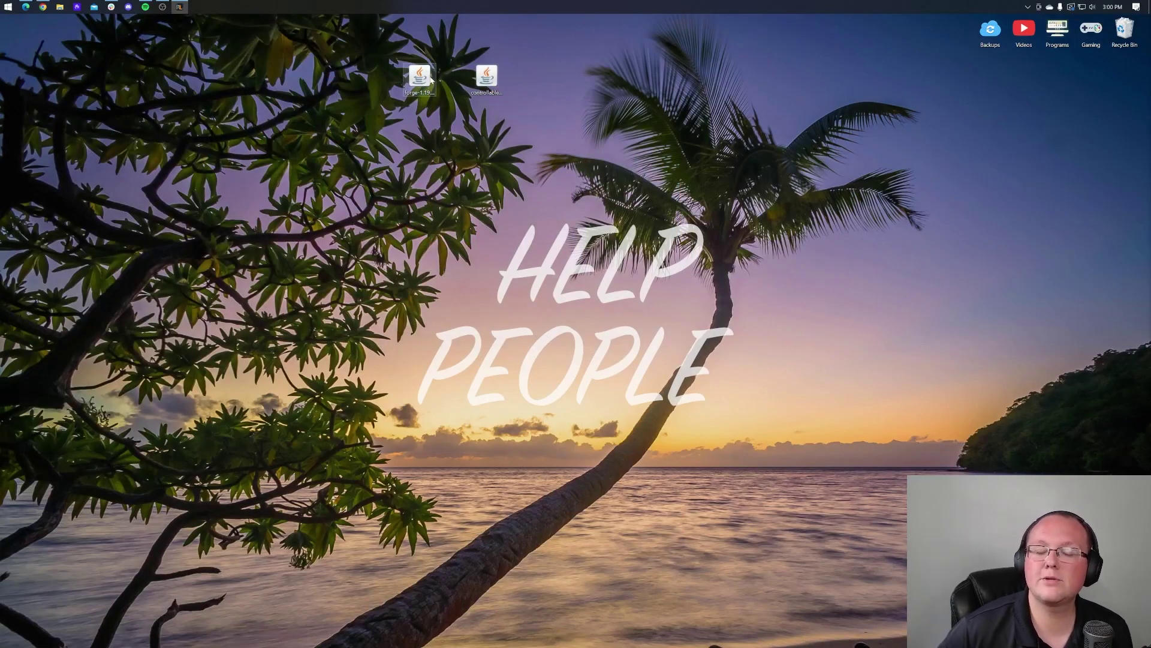
pyautogui.rightClick(421, 76)
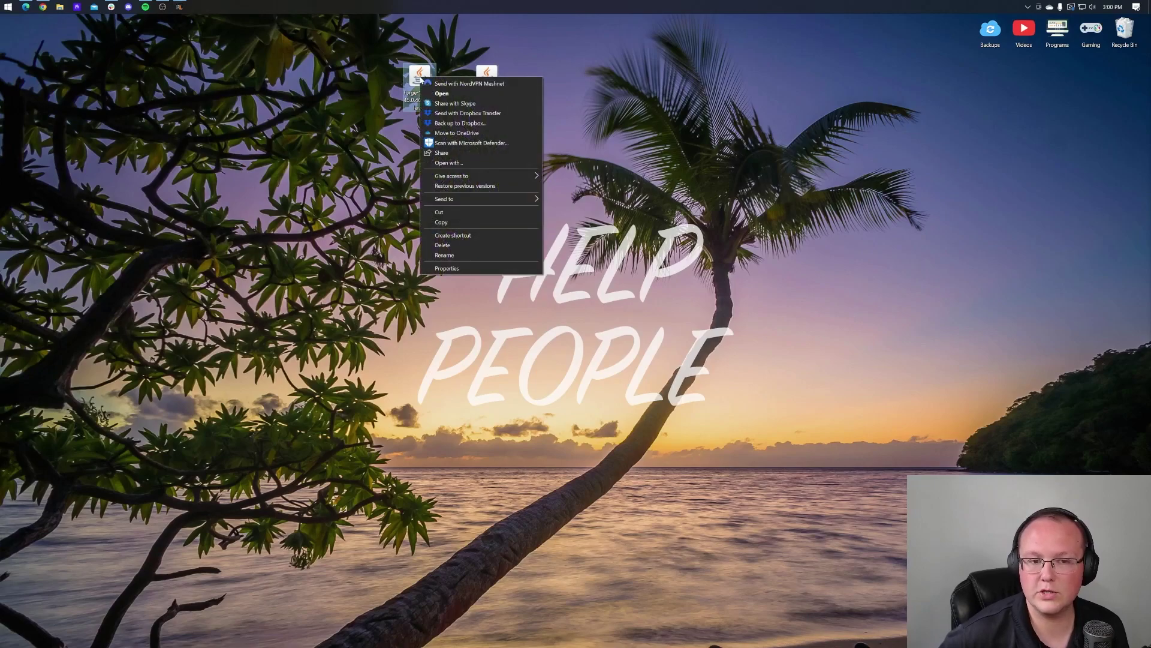
pyautogui.click(448, 163)
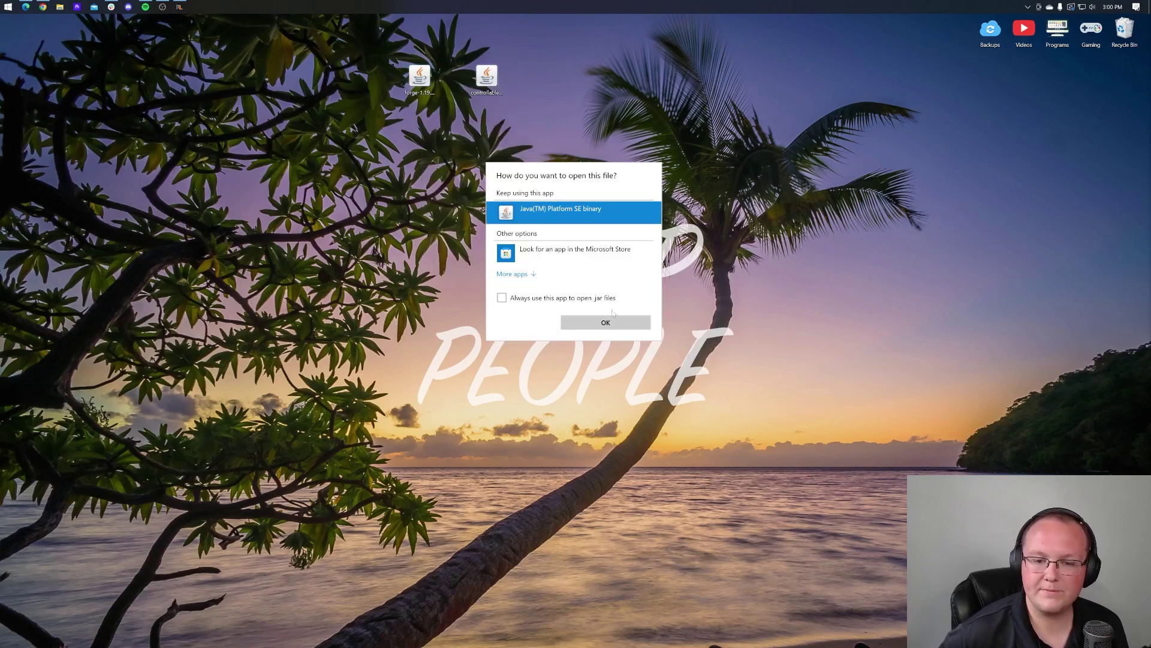
pyautogui.click(618, 326)
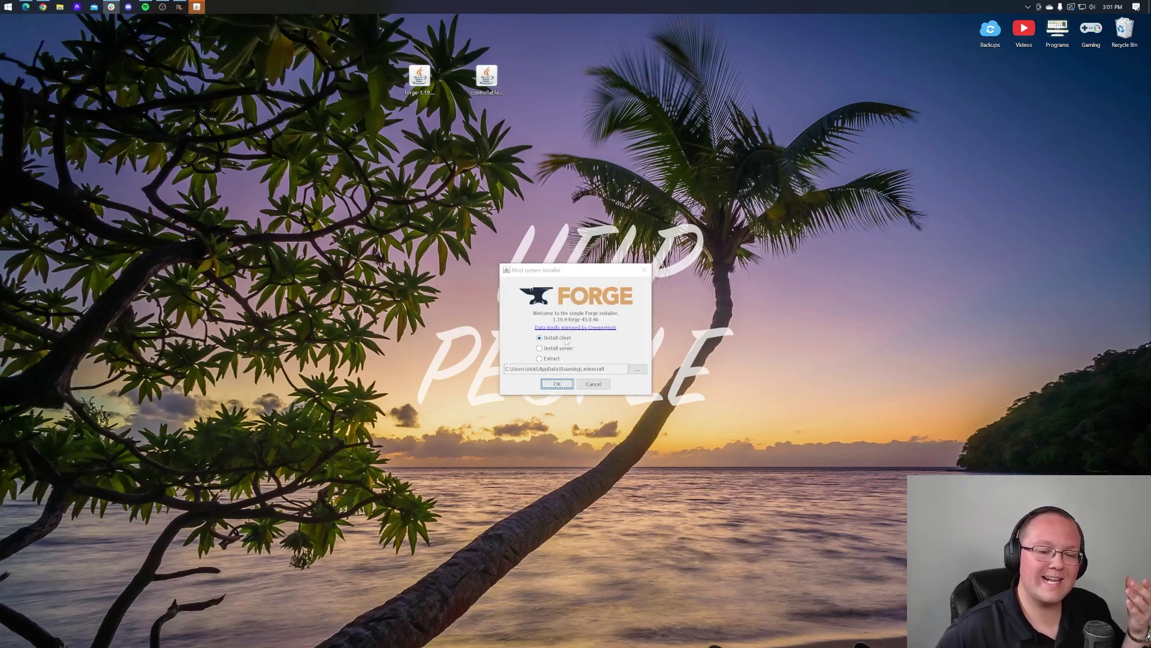
pyautogui.click(554, 386)
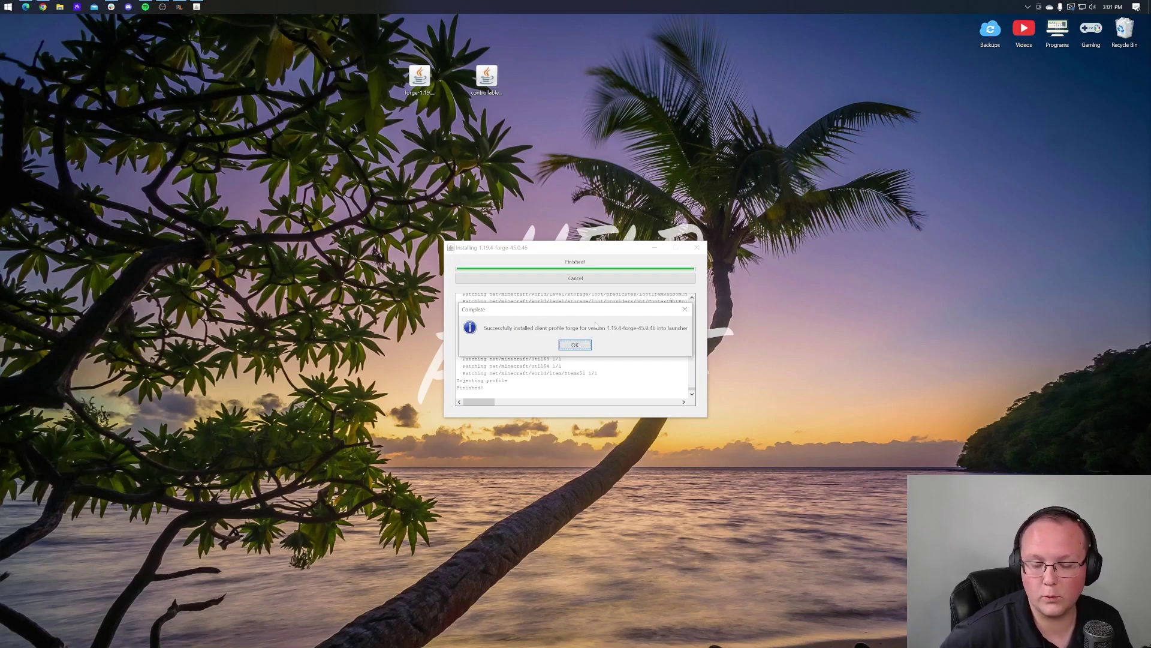
pyautogui.click(574, 346)
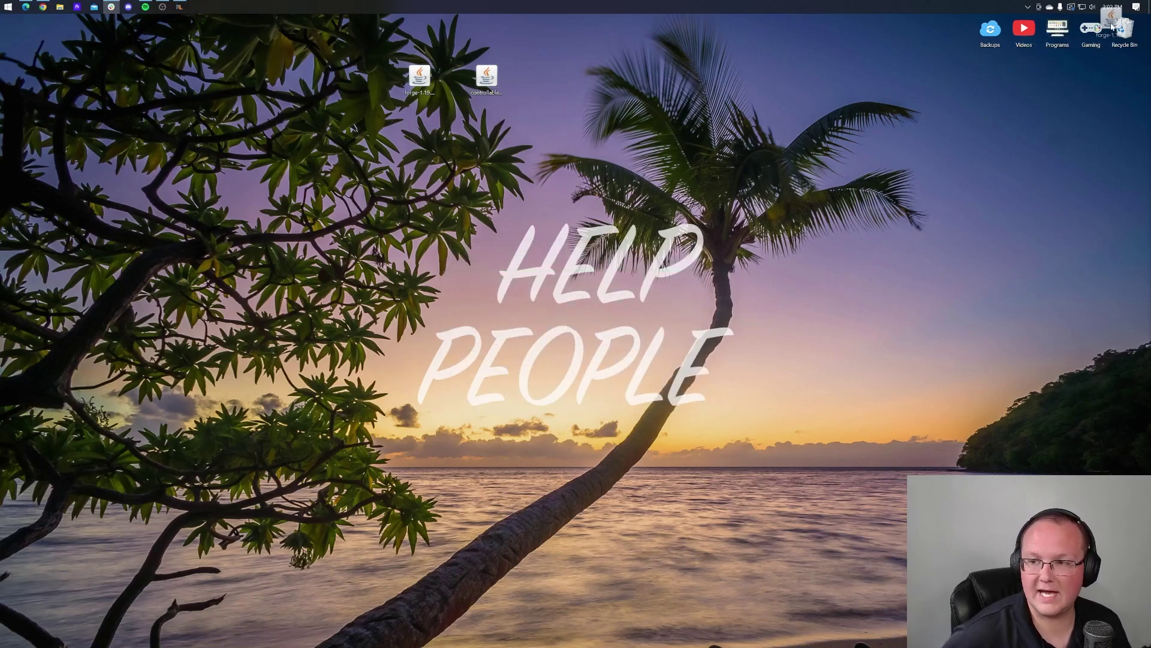
# Move the Forge installer from the desktop to the Recycle Bin and open the Minecraft Launcher.
pyautogui.moveTo(1121, 27); pyautogui.dragTo(1122, 28)
pyautogui.press('super')
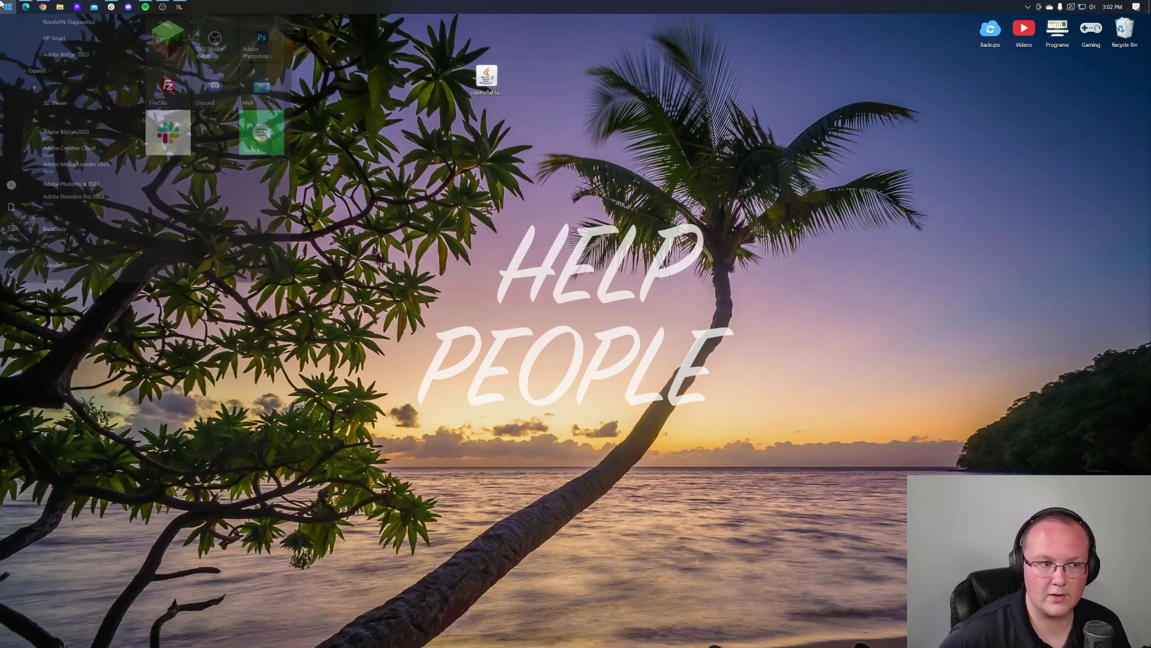
pyautogui.click(166, 51)
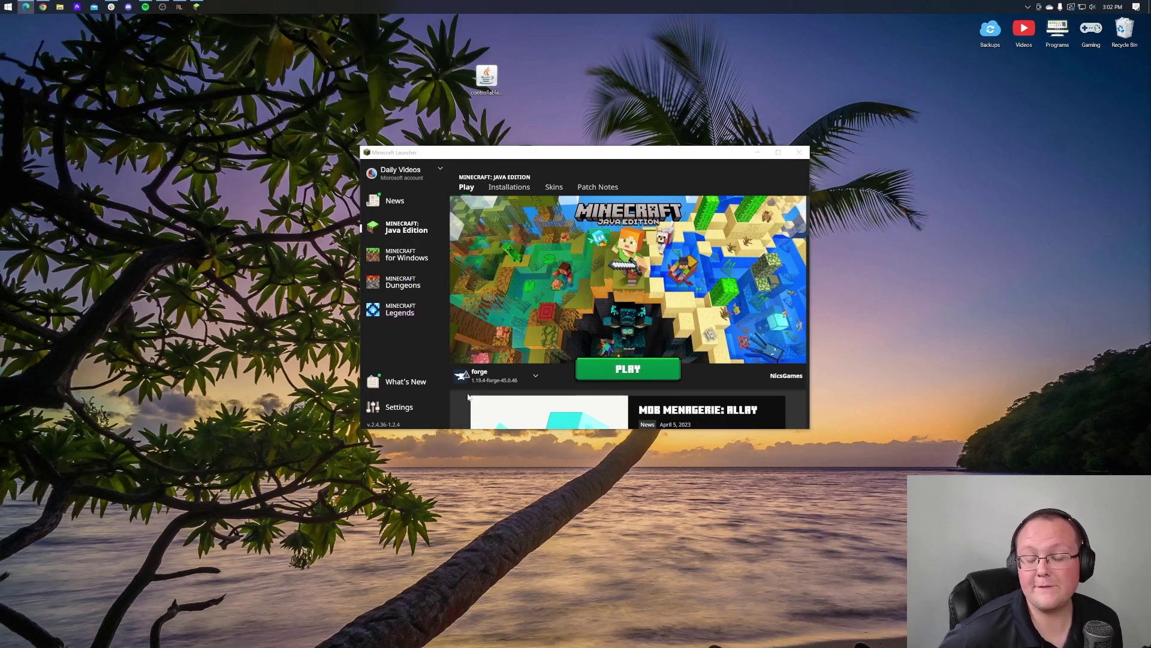
# Look for the forge profile among the installations selectable for play.
pyautogui.click(462, 383)
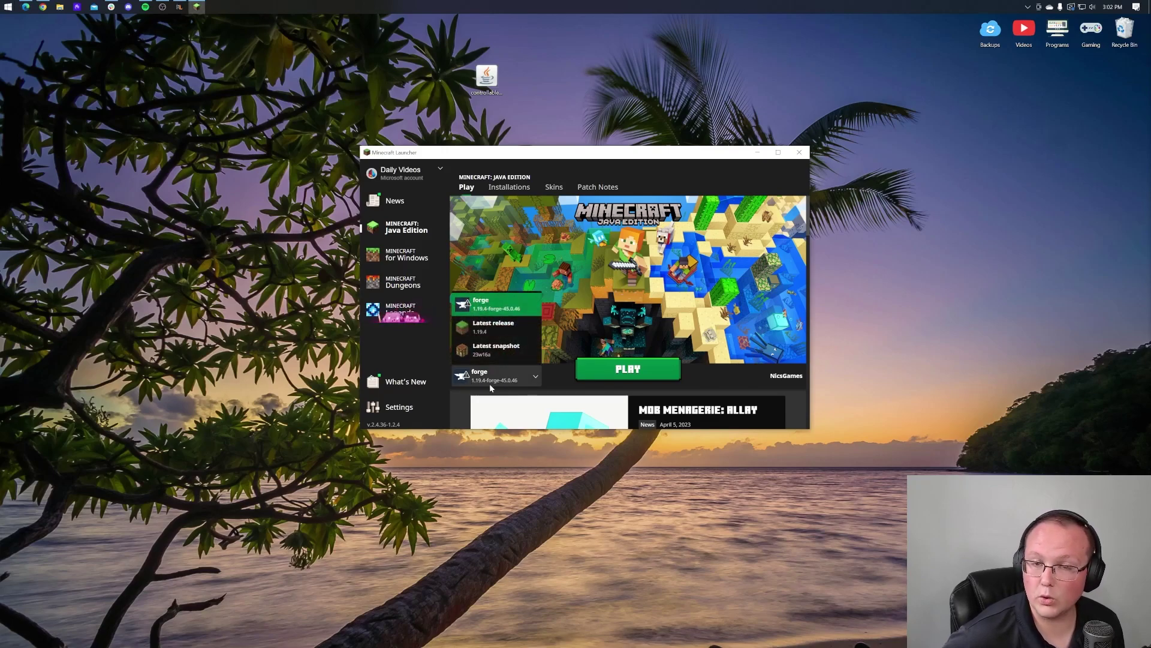
pyautogui.click(489, 383)
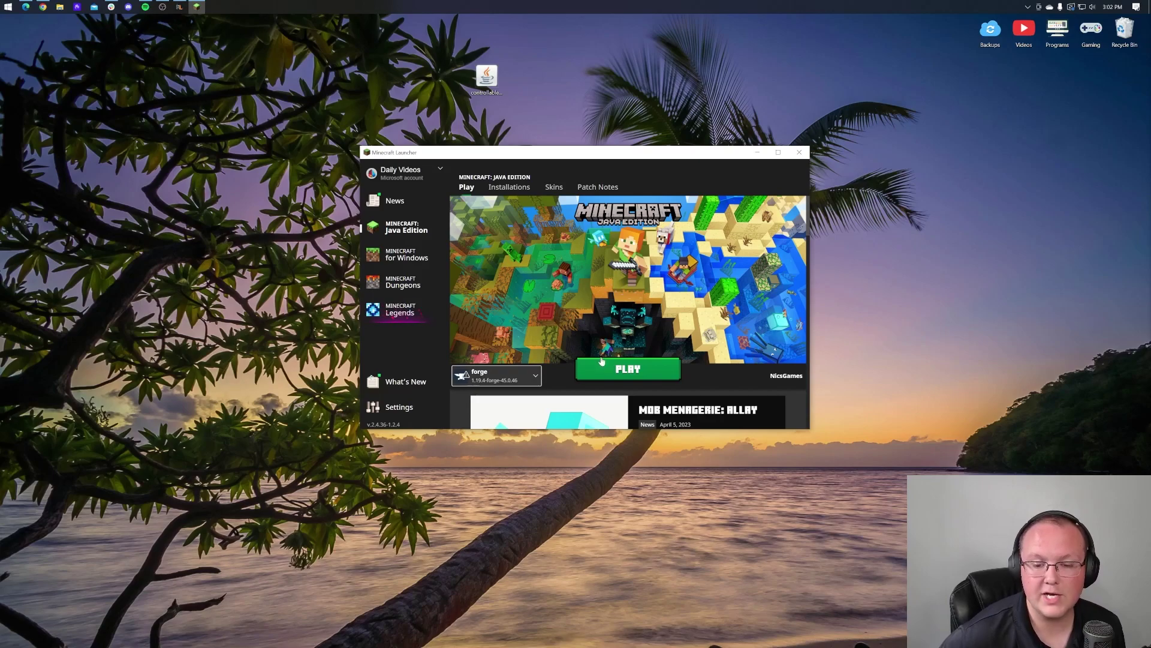
pyautogui.click(602, 360)
pyautogui.click(652, 345)
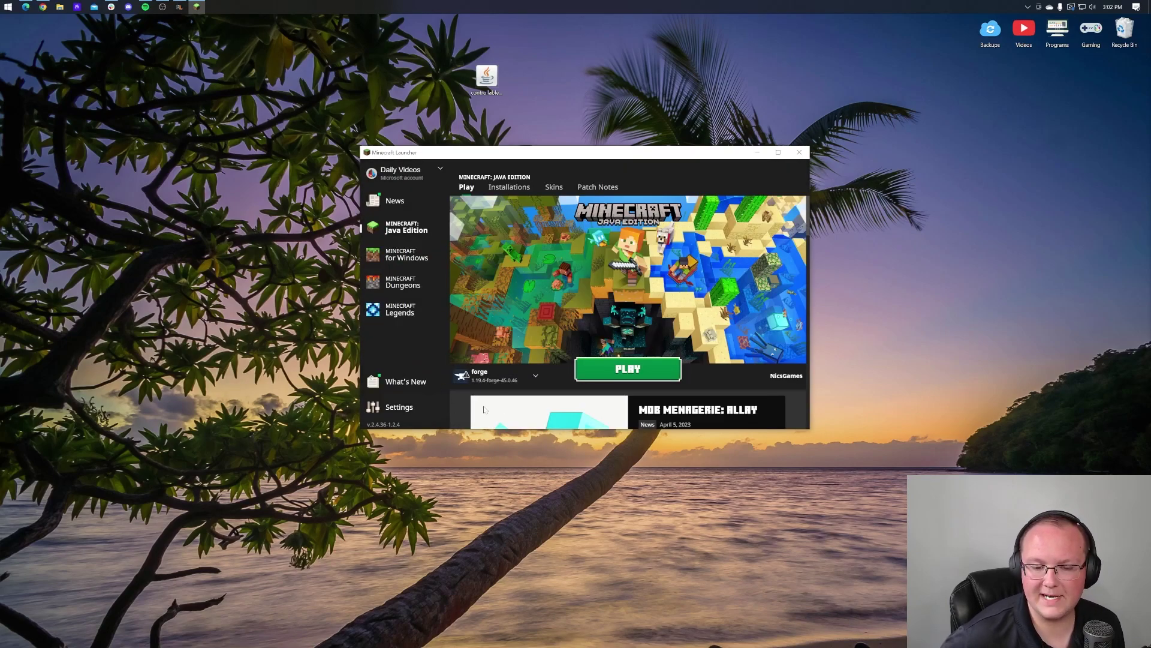
# Show modded versions in the Java Edition installations list.
pyautogui.click(516, 188)
pyautogui.click(710, 229)
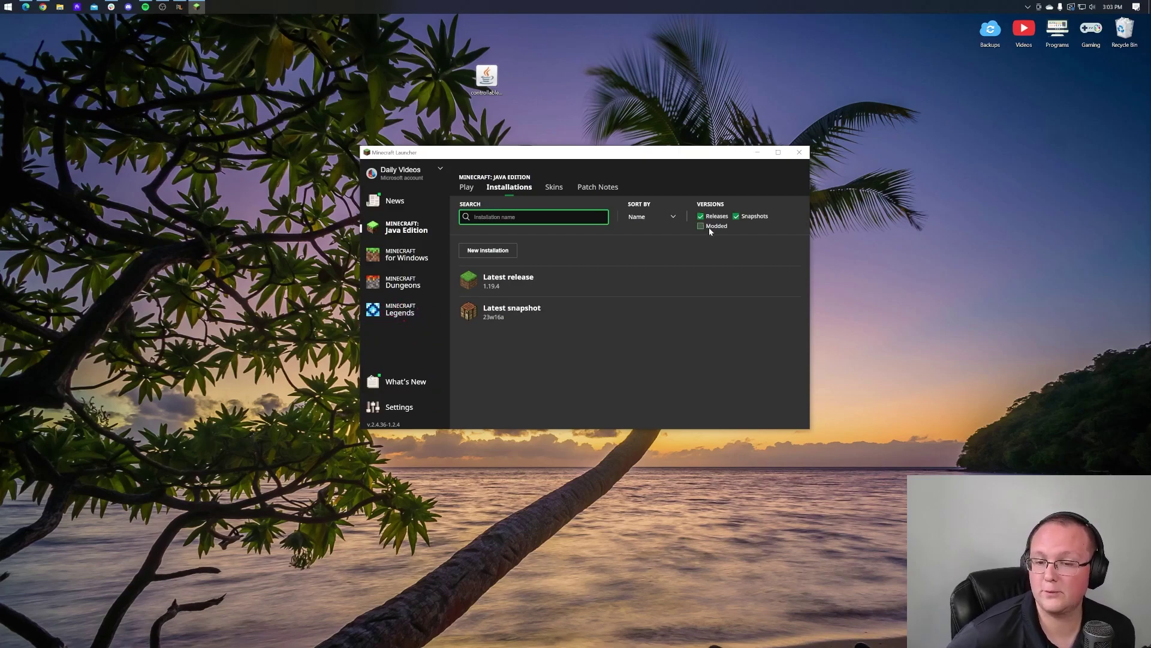
pyautogui.click(710, 231)
pyautogui.moveTo(588, 279)
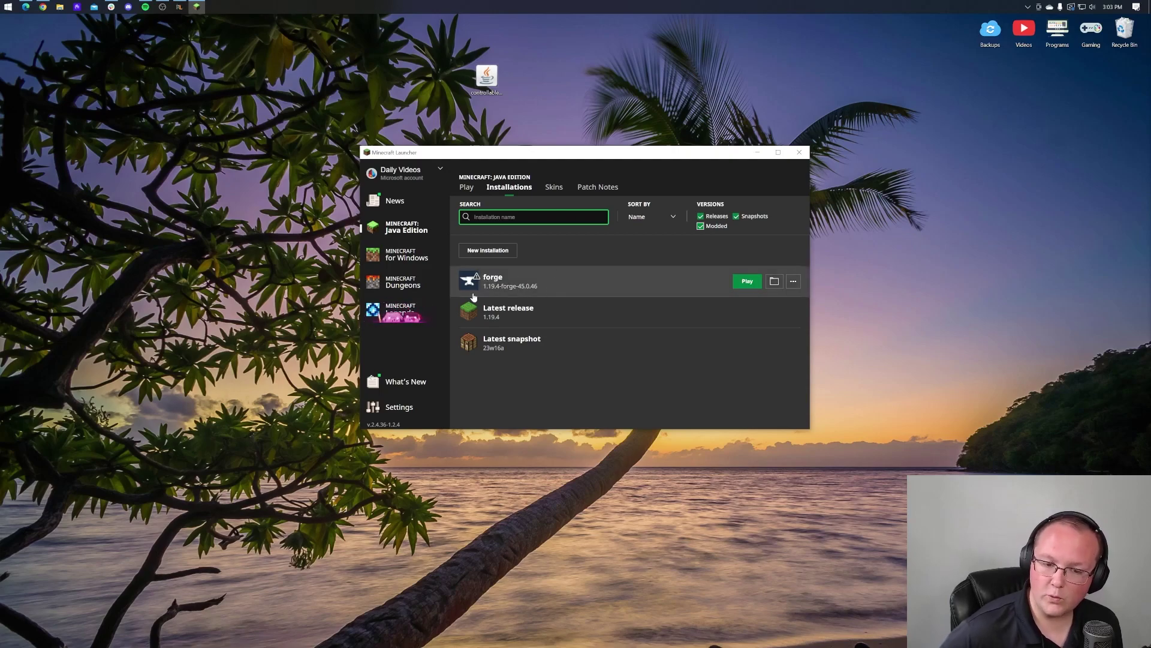
pyautogui.click(748, 281)
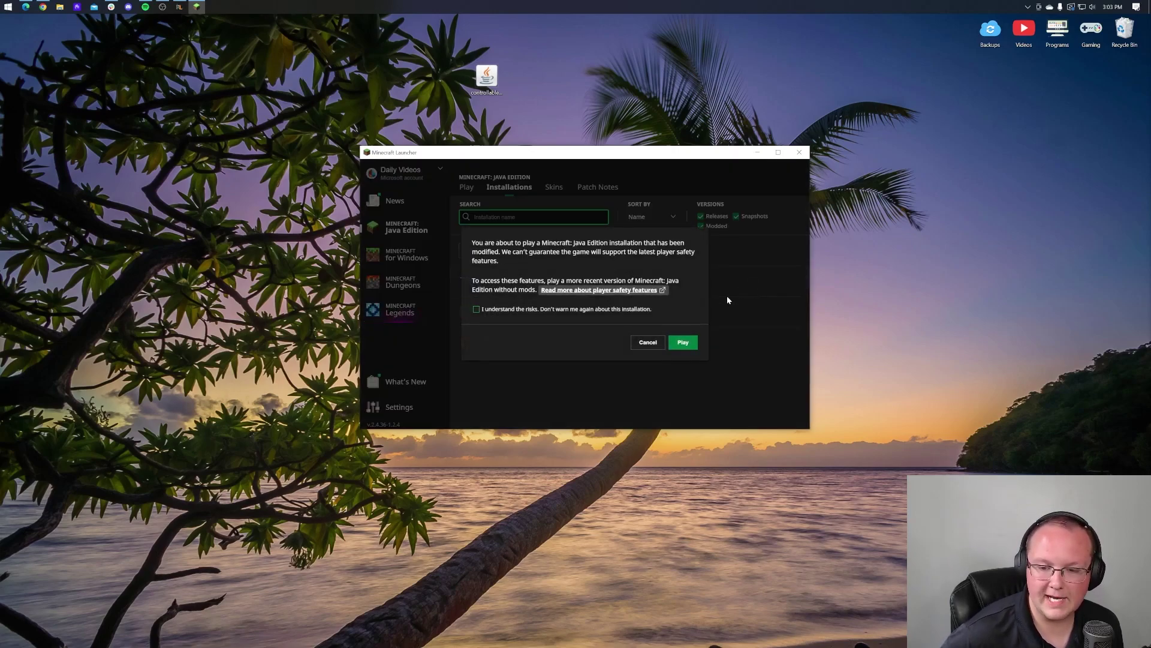
pyautogui.click(646, 341)
# Start a new installation named Controllable 1.19.4 with the version release 1.19.4-forge-45.0.46.
pyautogui.click(487, 251)
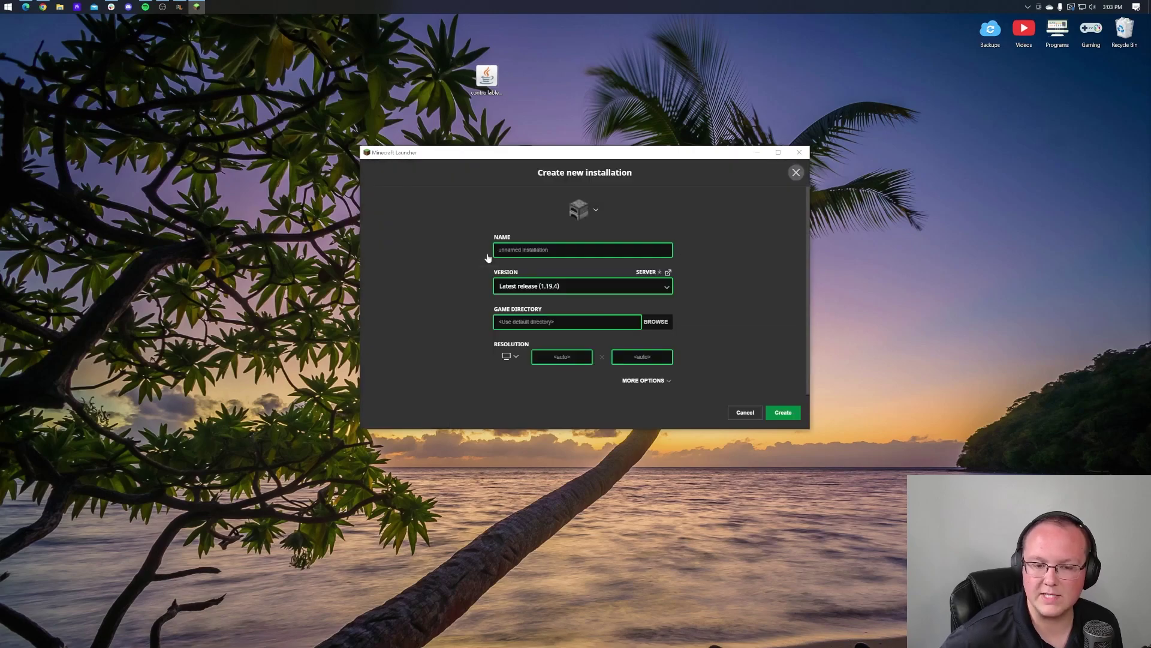
pyautogui.write('Conto')
pyautogui.press('BackSpace')
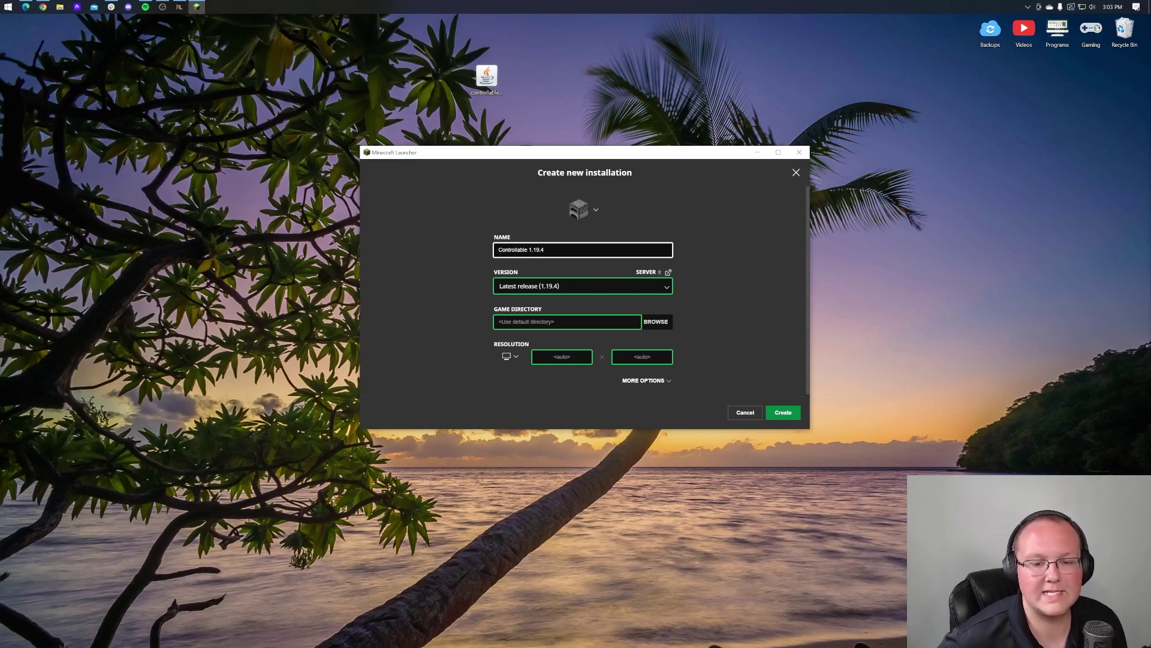
pyautogui.click(530, 286)
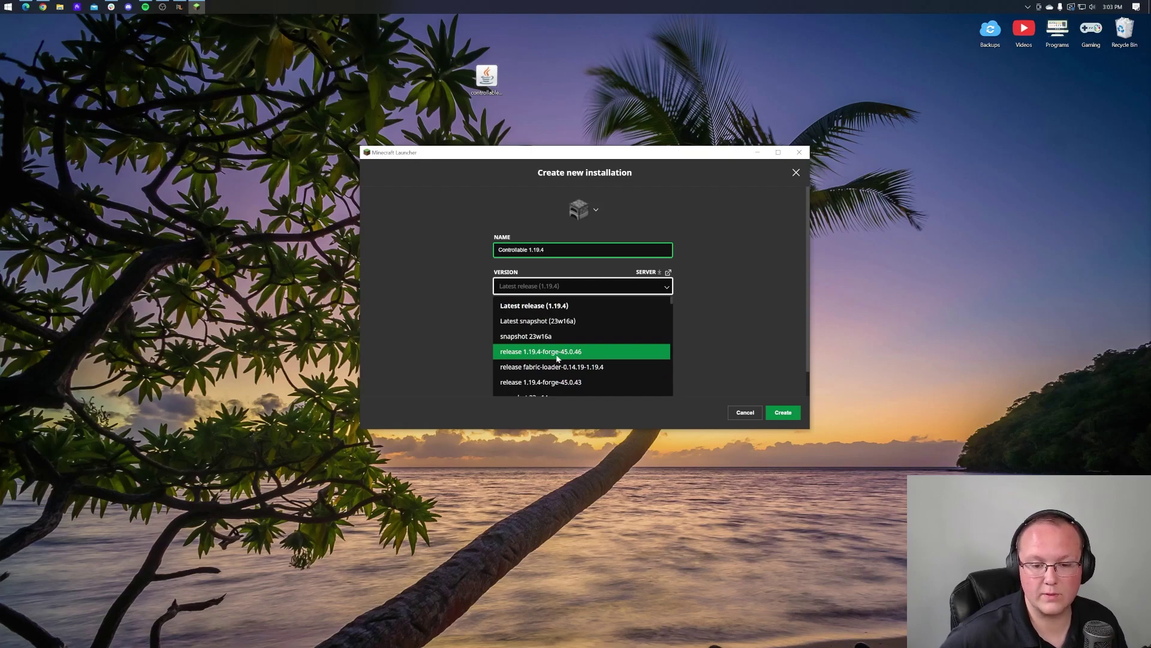
pyautogui.click(557, 354)
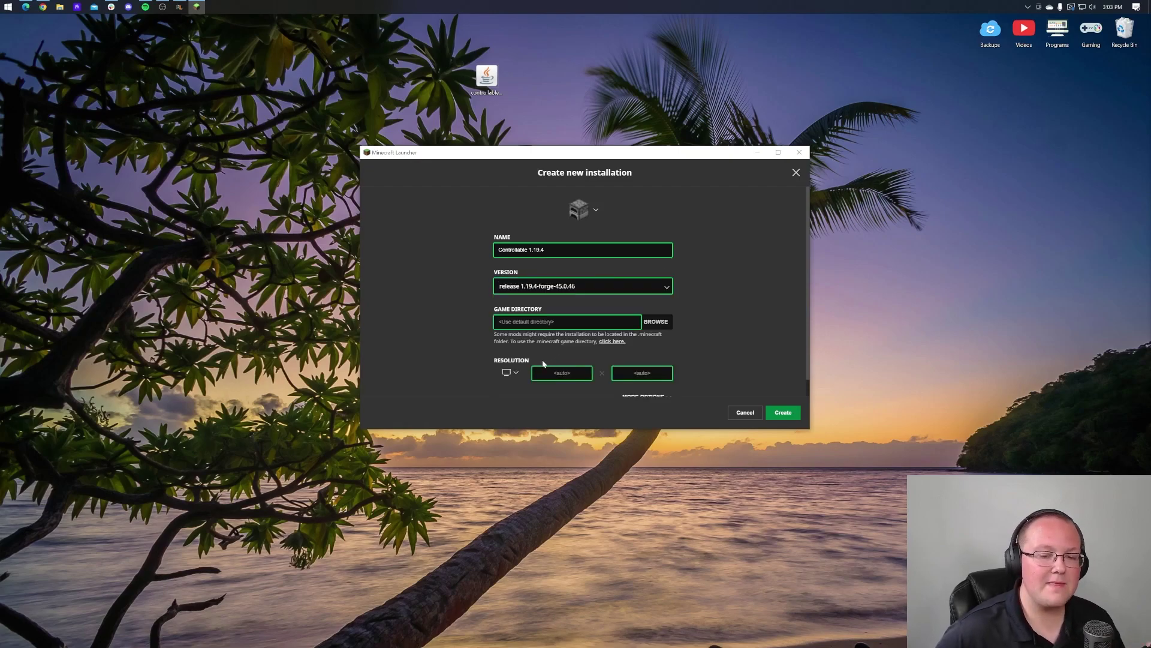
# Set the new installation's resolution to 1920x1080 and create it.
pyautogui.click(511, 373)
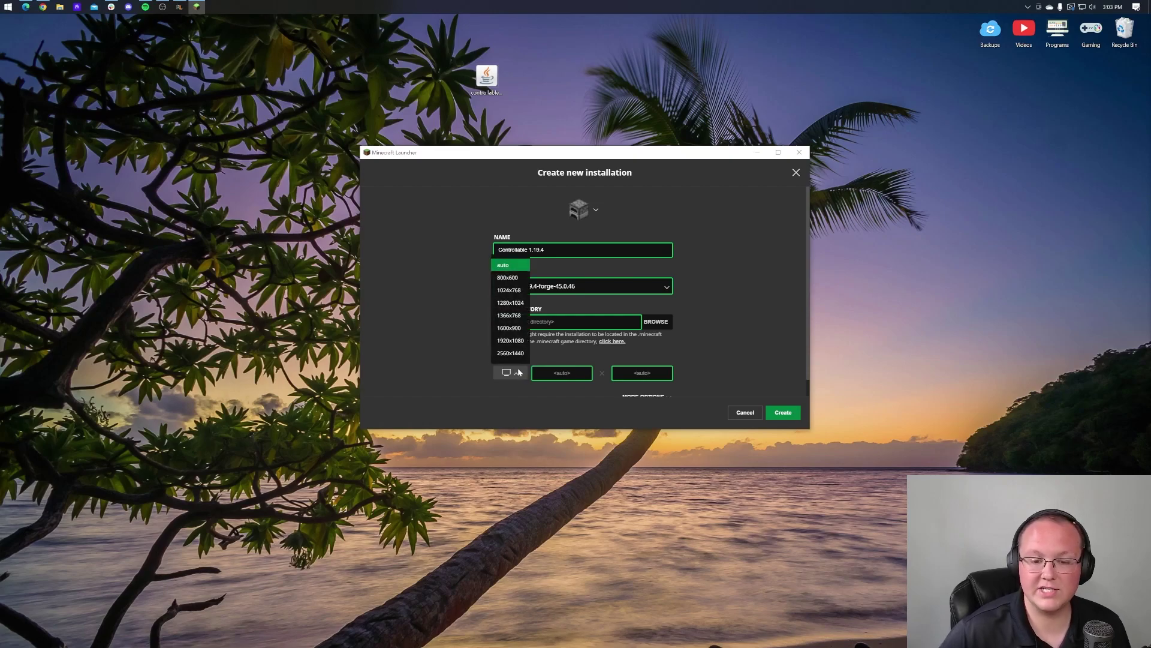
pyautogui.click(511, 340)
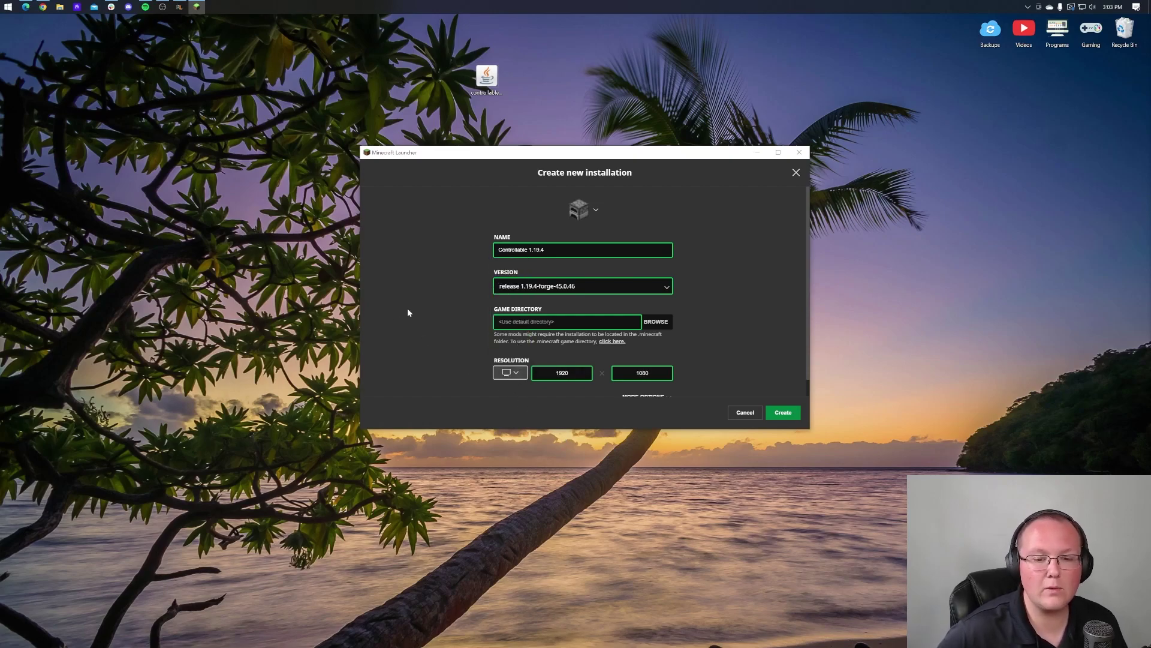
pyautogui.click(797, 411)
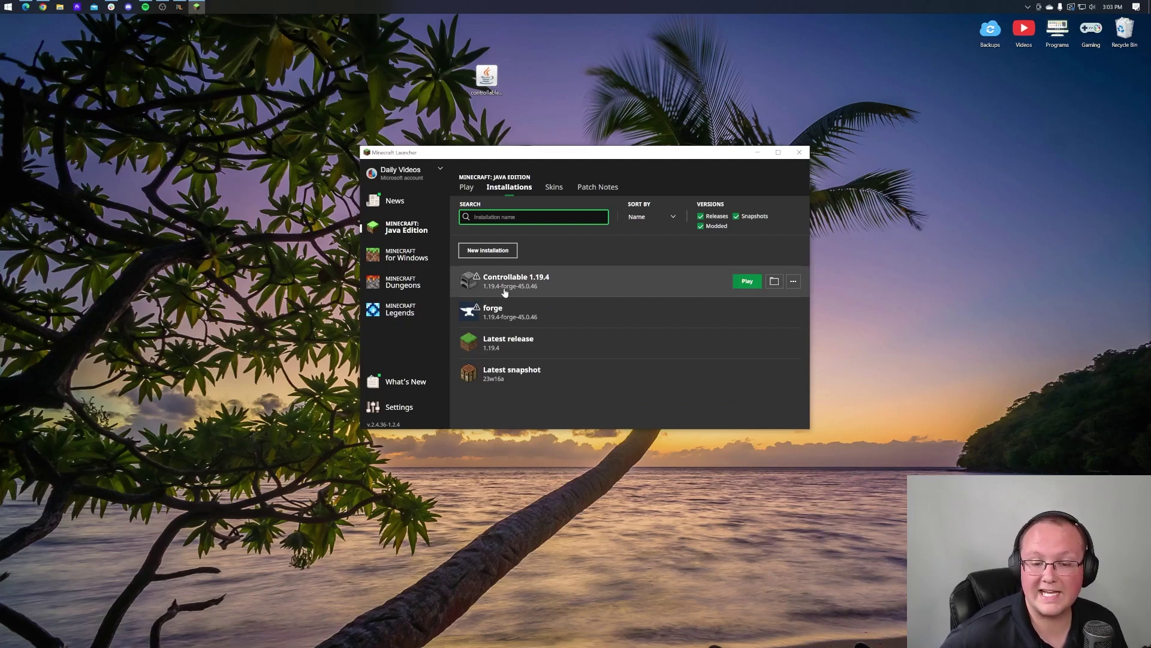
# Launch the Controllable 1.19.4 installation, accepting the modified-game warning, and open the mods folder from the game.
pyautogui.click(747, 281)
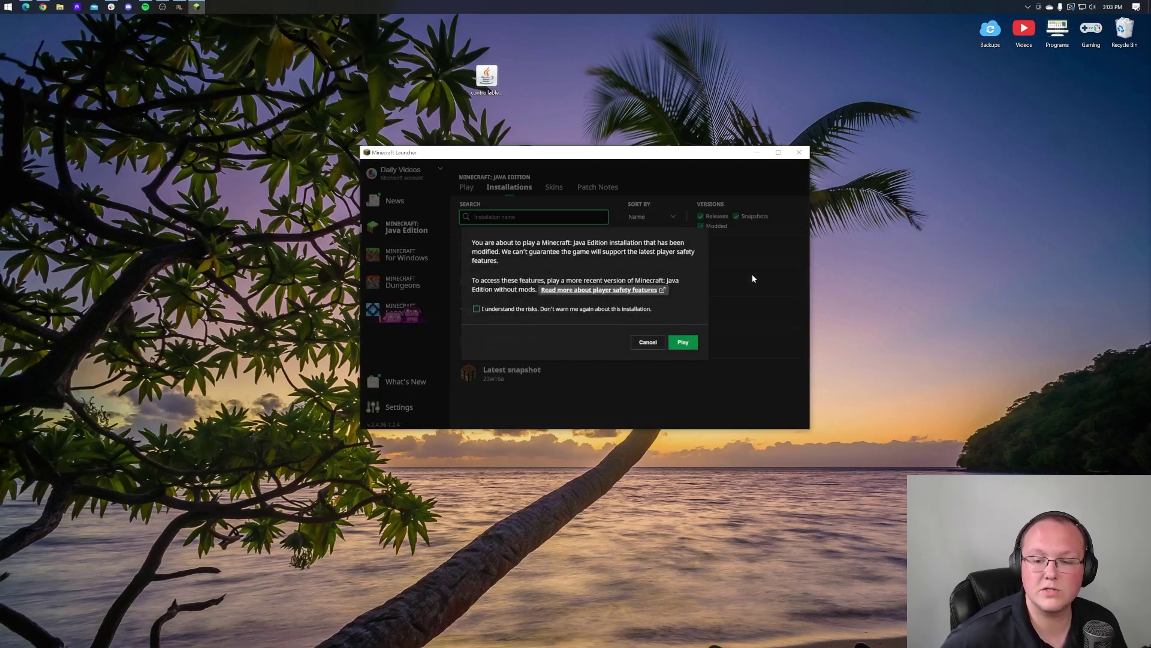
pyautogui.click(687, 339)
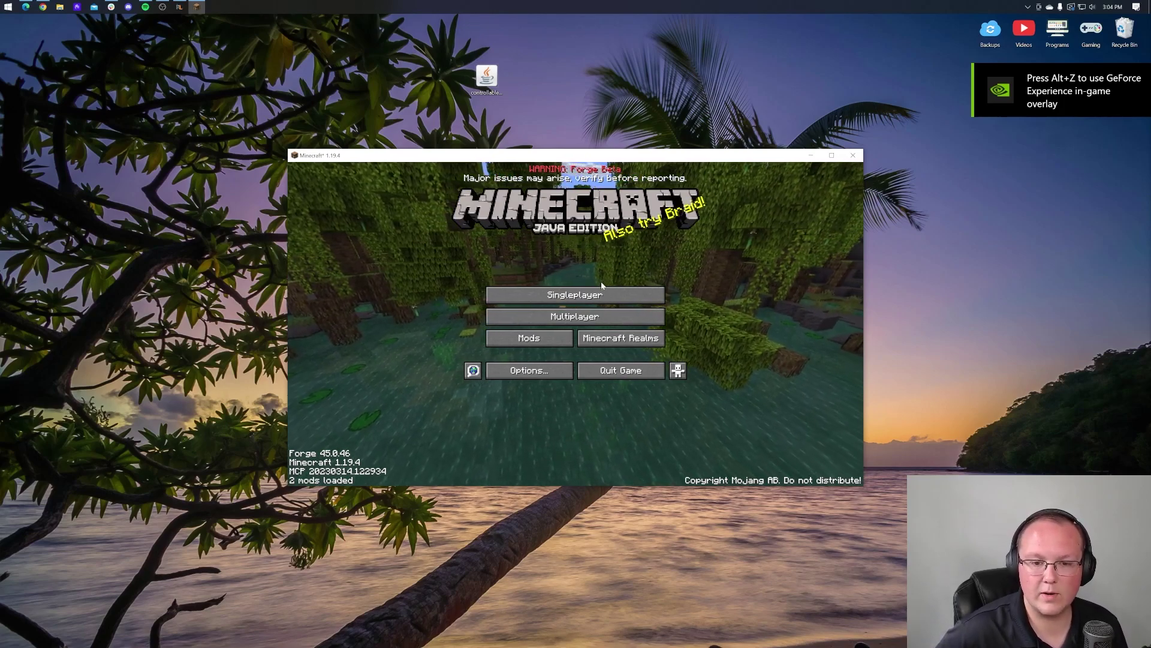
pyautogui.click(525, 338)
pyautogui.click(372, 471)
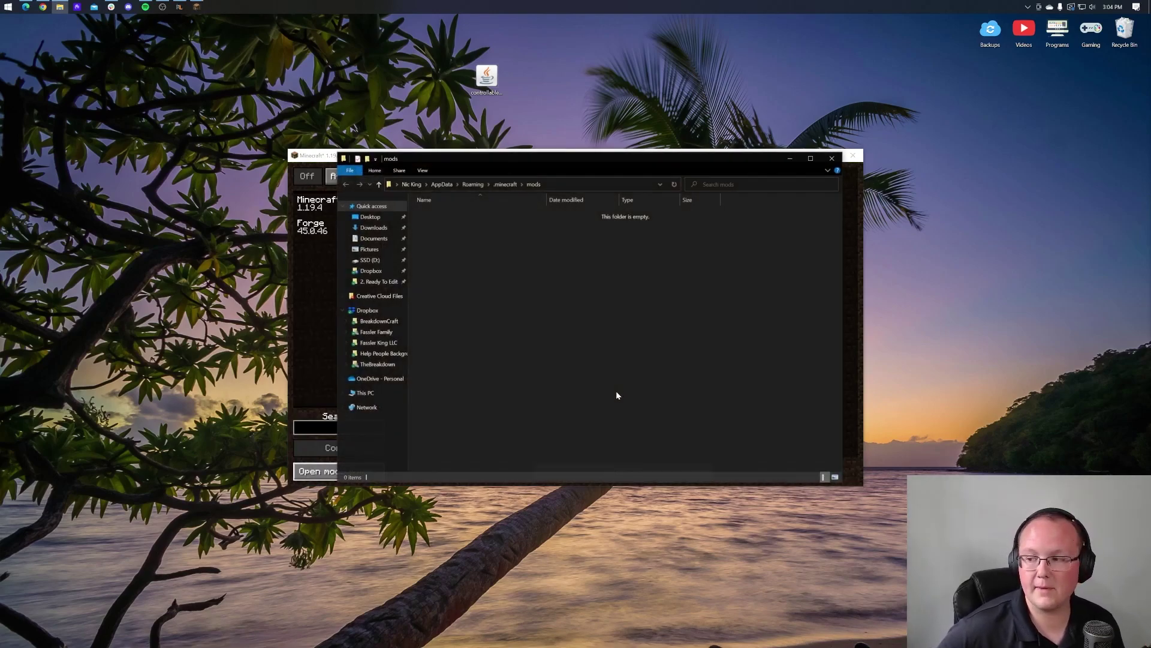
# Move controllable-0.18.1-1.19.4.jar from the desktop into the mods folder, then reopen the folder to check it and close it.
pyautogui.moveTo(486, 76); pyautogui.dragTo(649, 320)
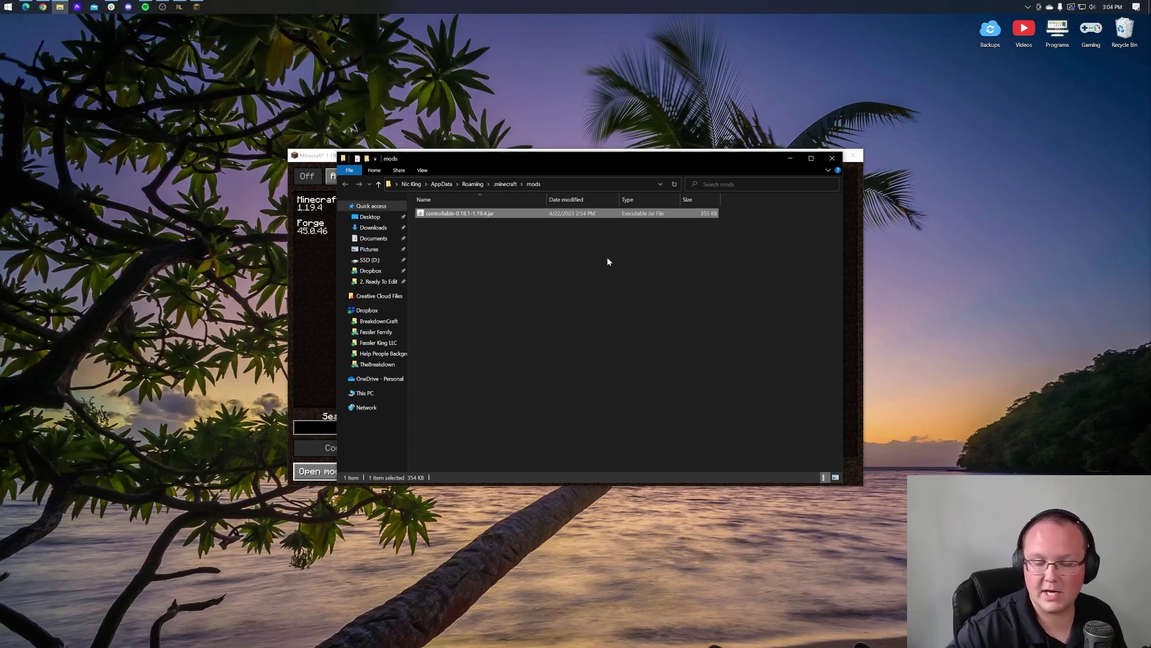
pyautogui.click(827, 161)
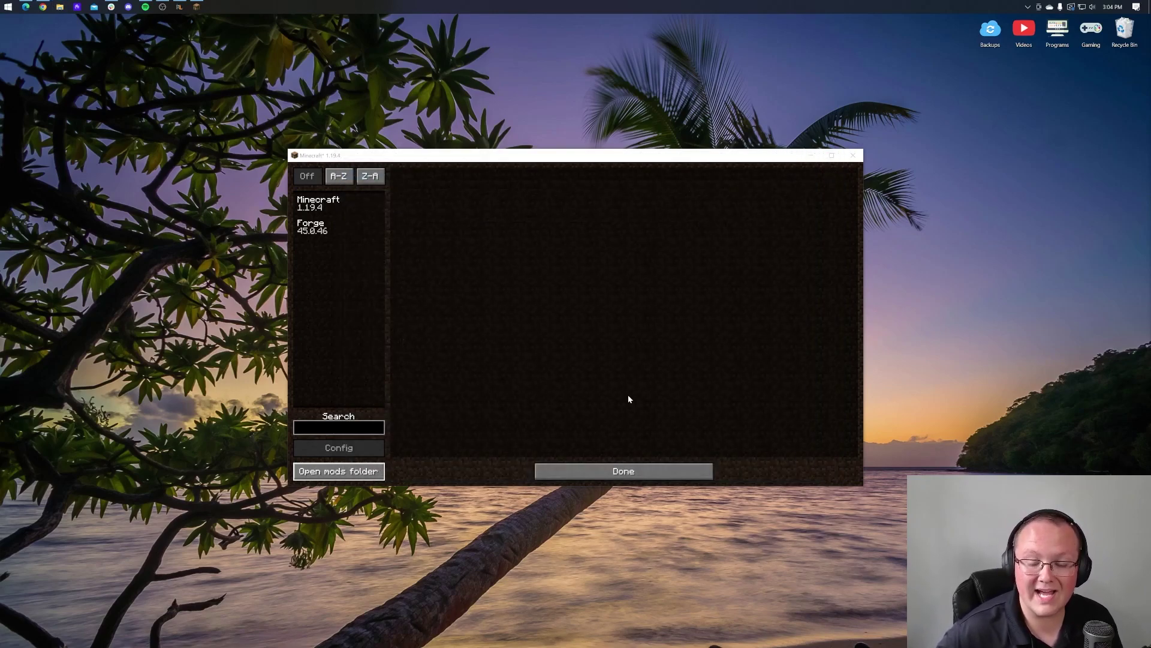
pyautogui.click(307, 473)
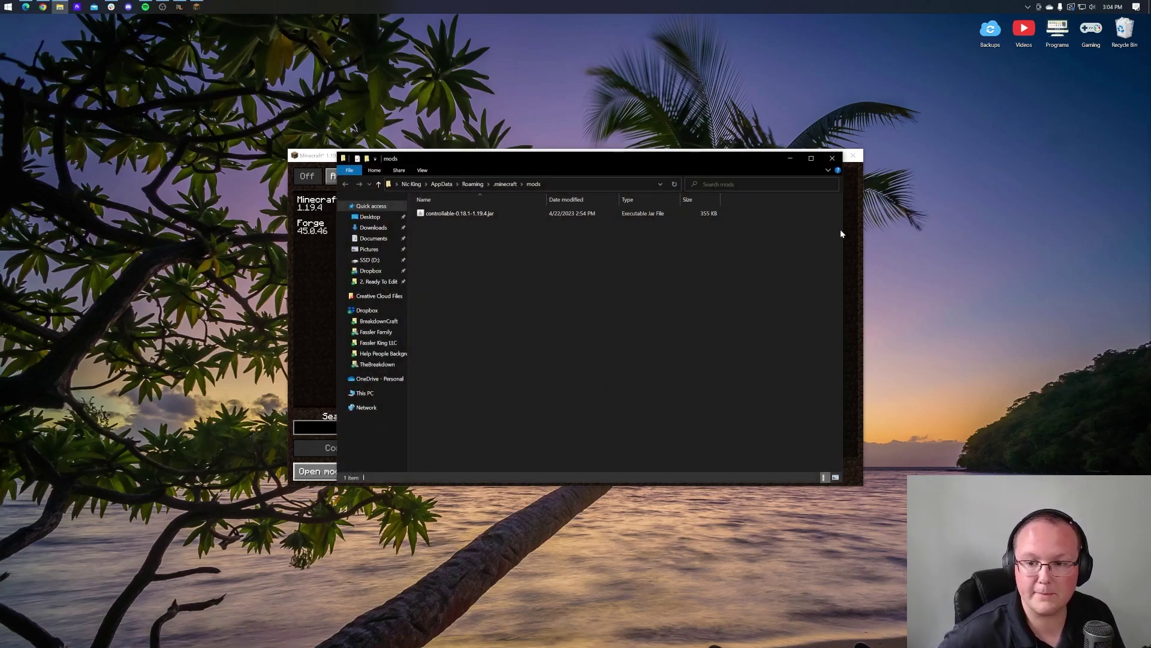
pyautogui.click(828, 160)
# Leave the mods list, quit Minecraft, and reopen the Minecraft Launcher.
pyautogui.click(668, 471)
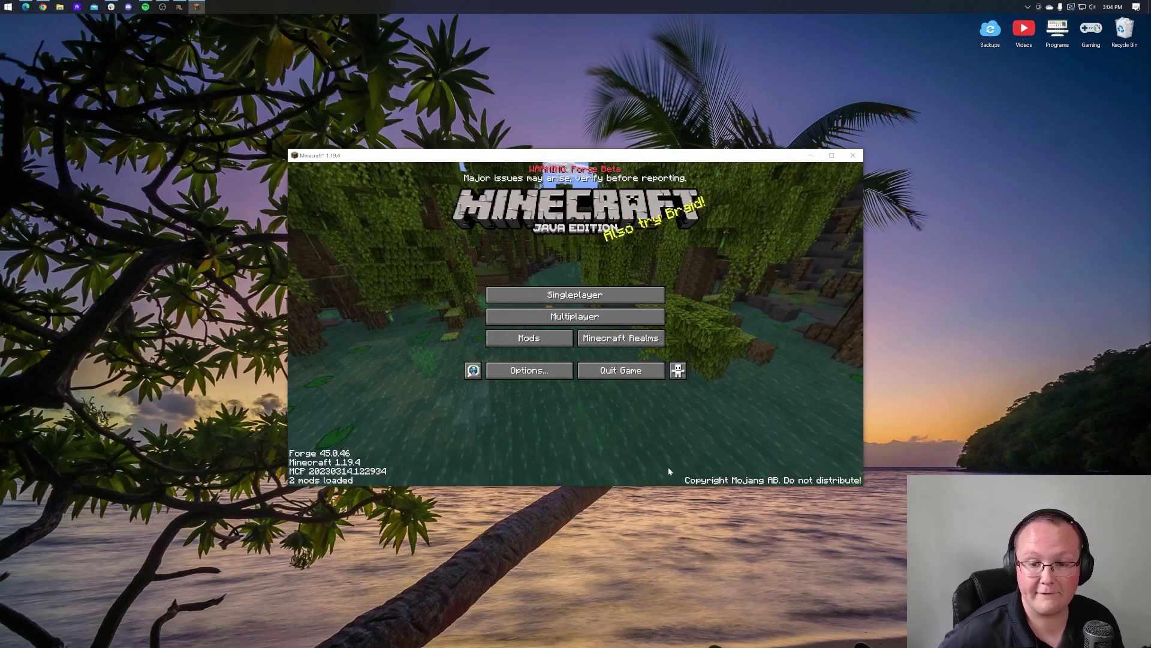
pyautogui.click(854, 155)
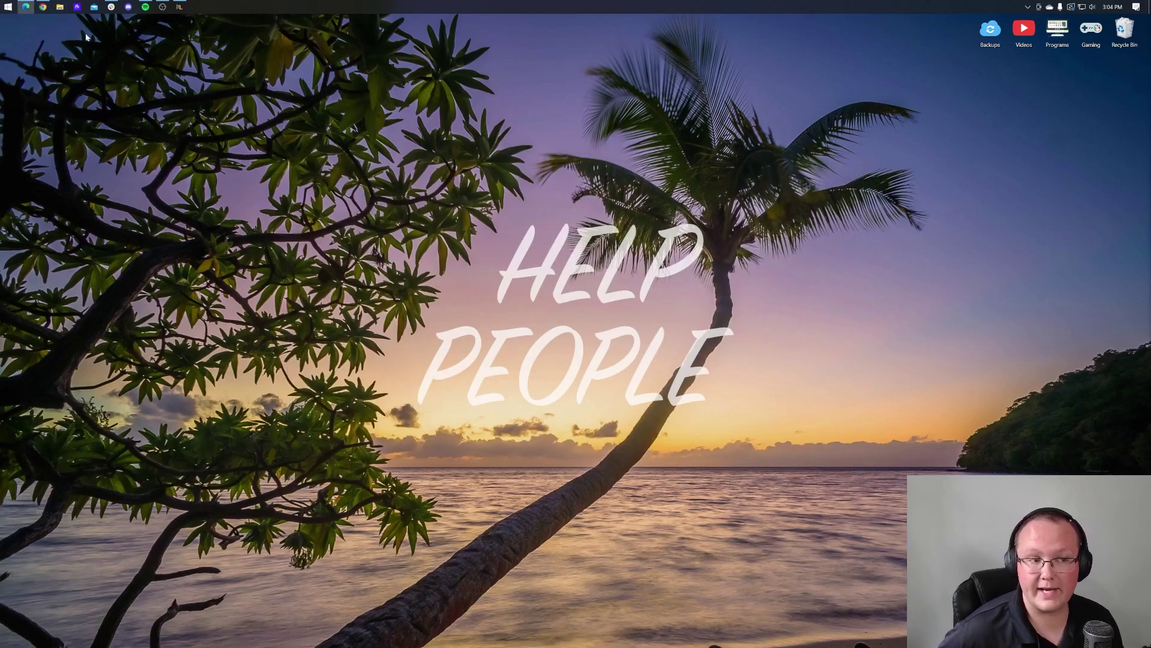
pyautogui.click(8, 7)
pyautogui.click(160, 79)
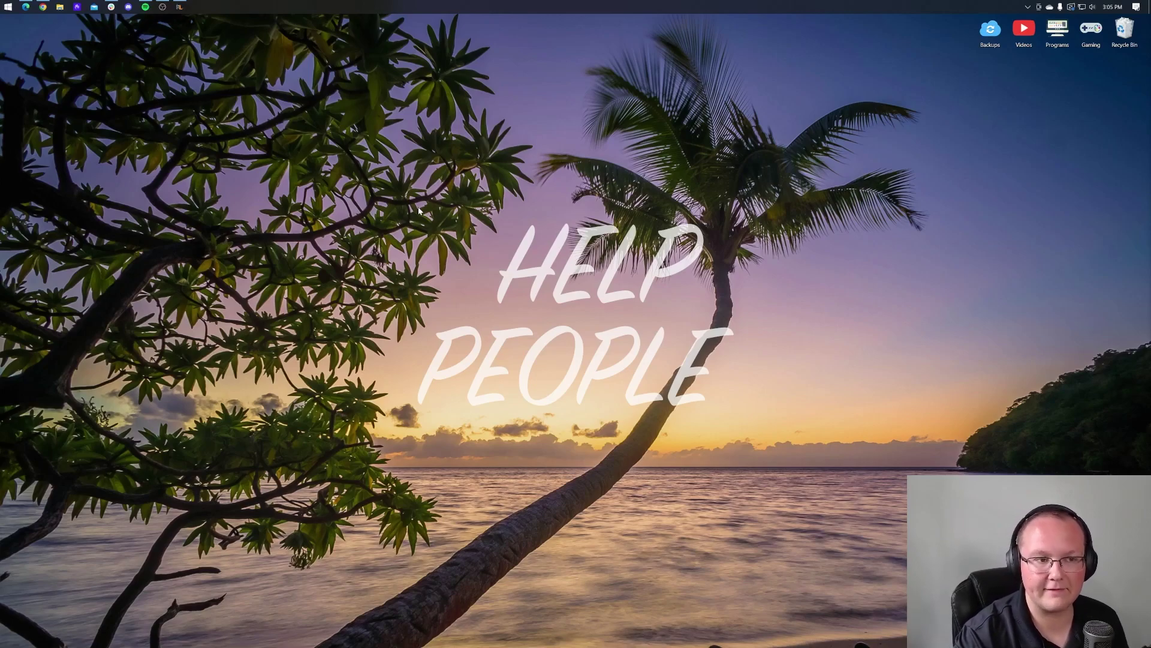
pyautogui.click(2, 4)
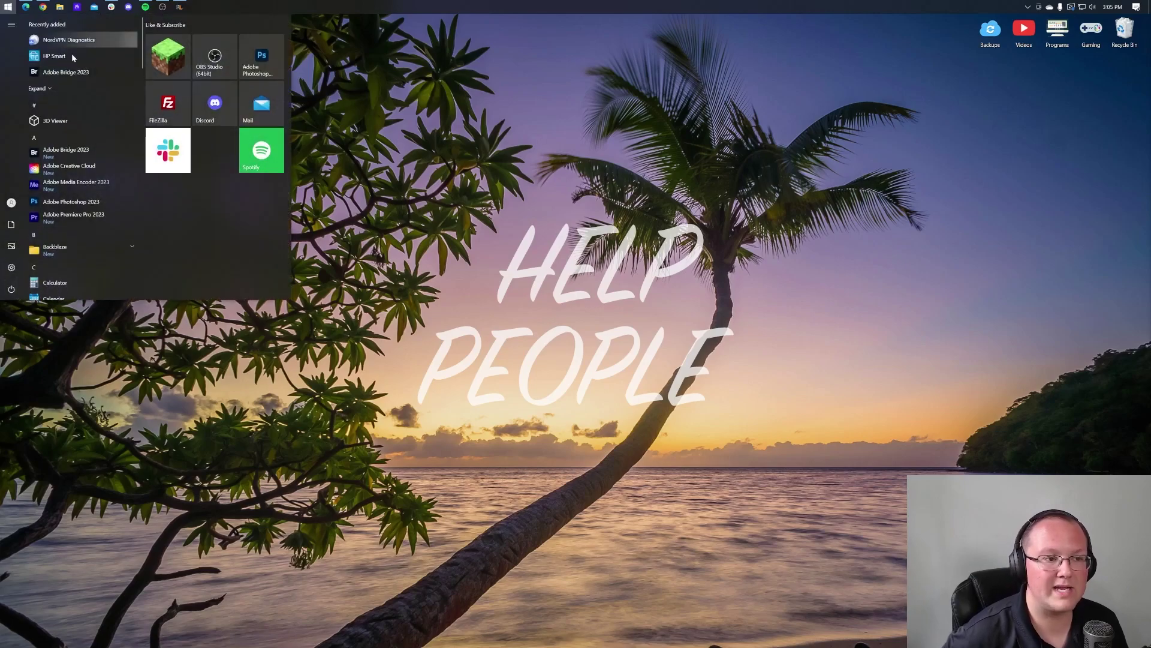
pyautogui.click(166, 51)
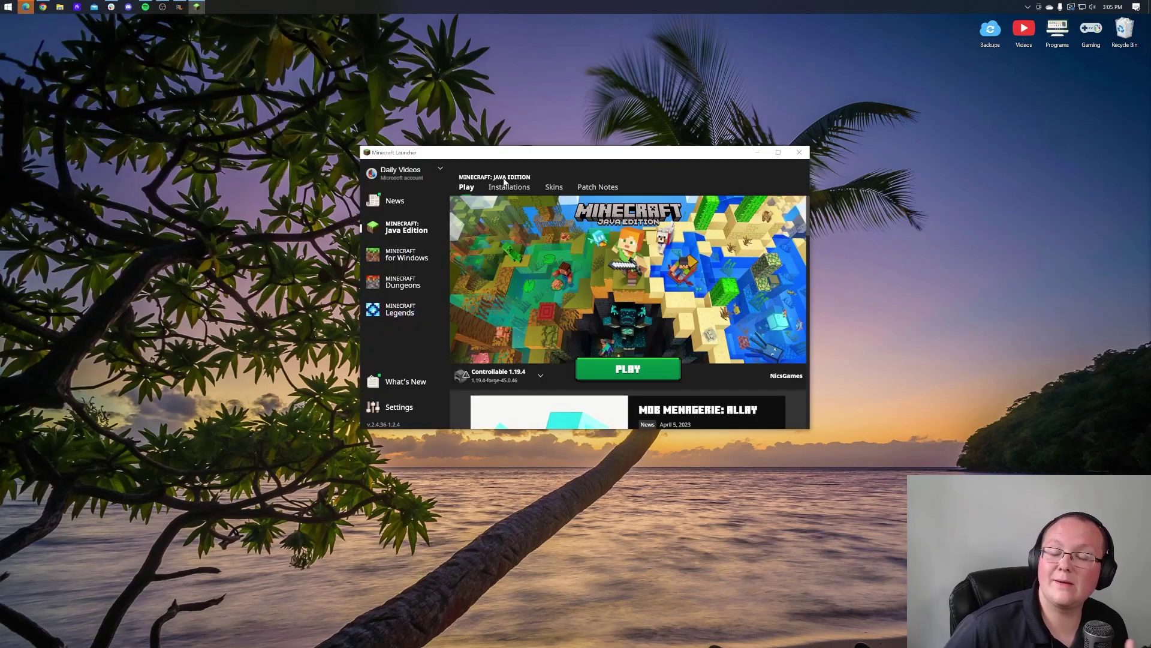
# Open the forge installation's game folder from the launcher's installations list.
pyautogui.click(506, 188)
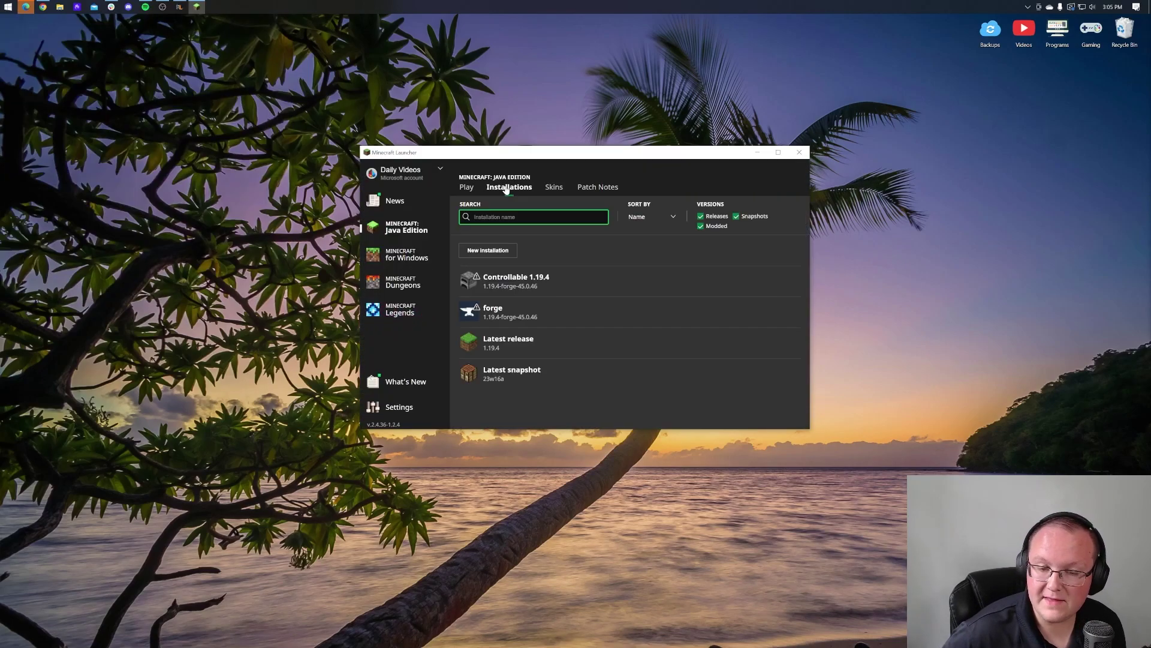
pyautogui.moveTo(501, 313)
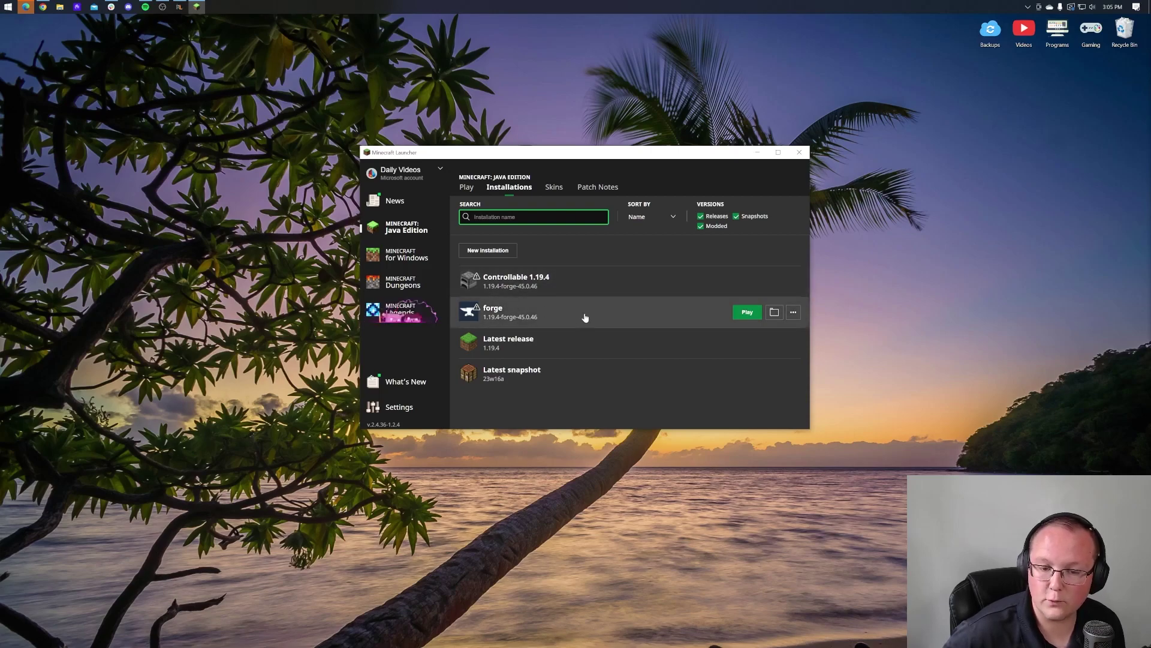
pyautogui.click(774, 312)
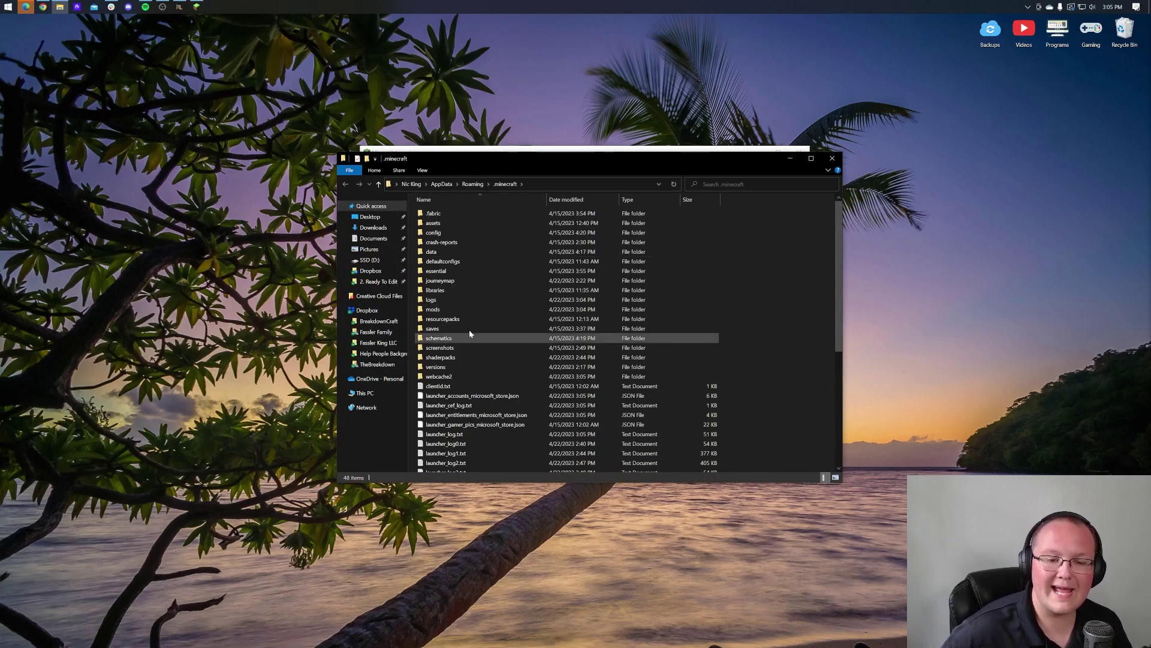
# Check the mods folder for controllable-0.18.1-1.19.4.jar, then close the folder and minimize the launcher.
pyautogui.doubleClick(465, 311)
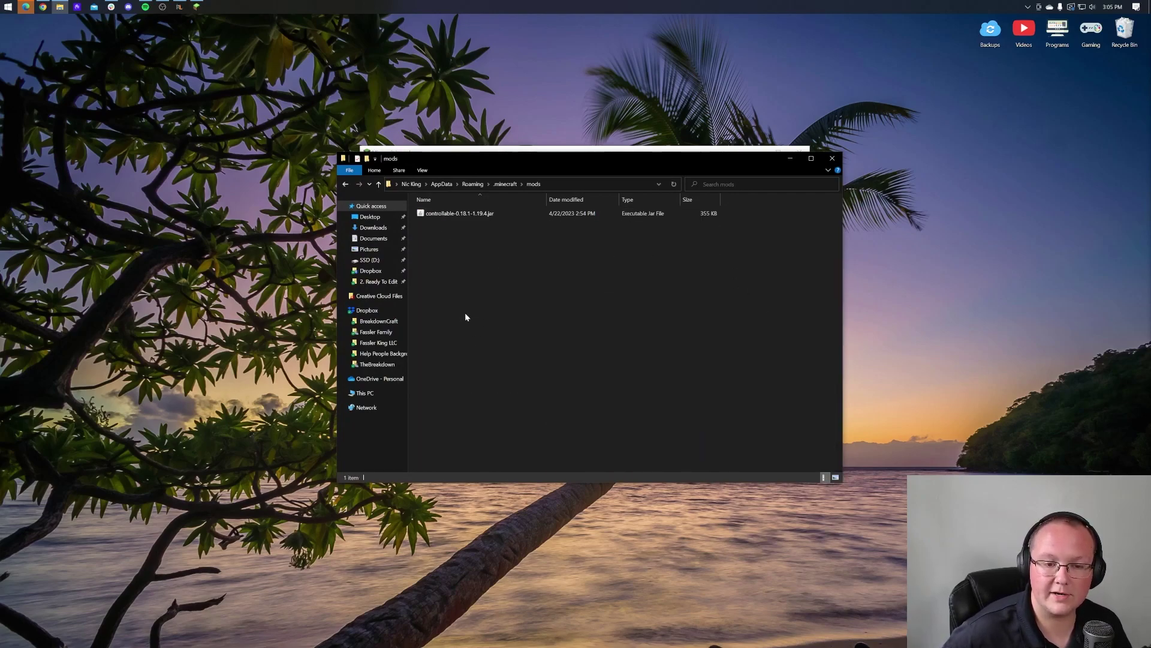
pyautogui.moveTo(460, 216); pyautogui.dragTo(573, 241)
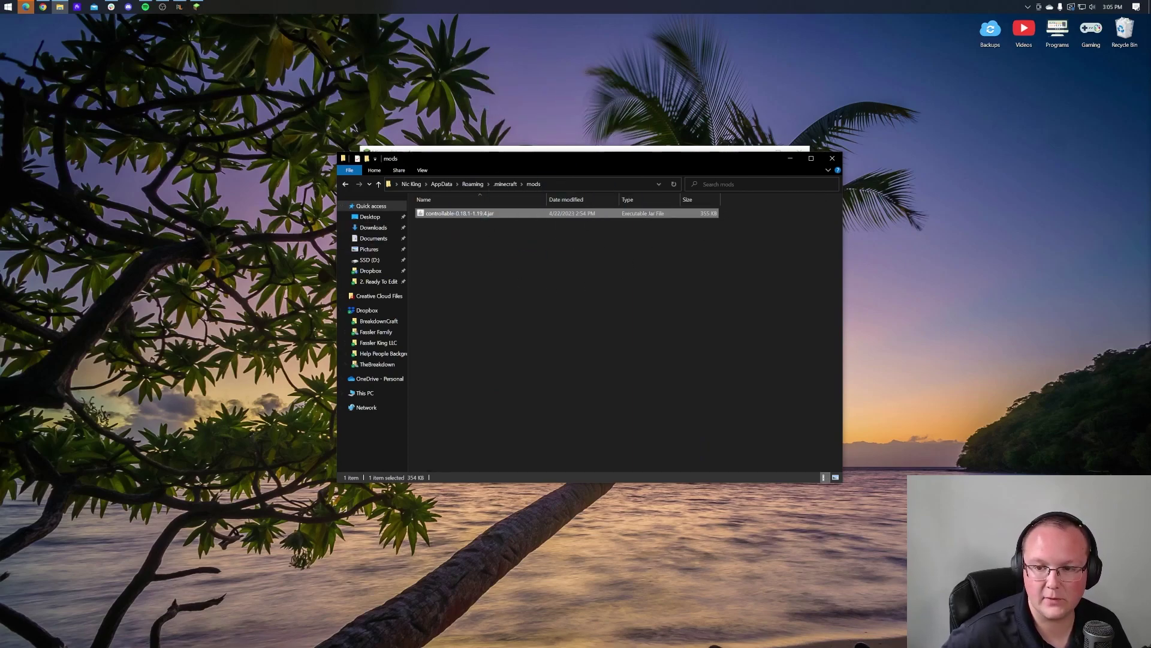
pyautogui.click(833, 158)
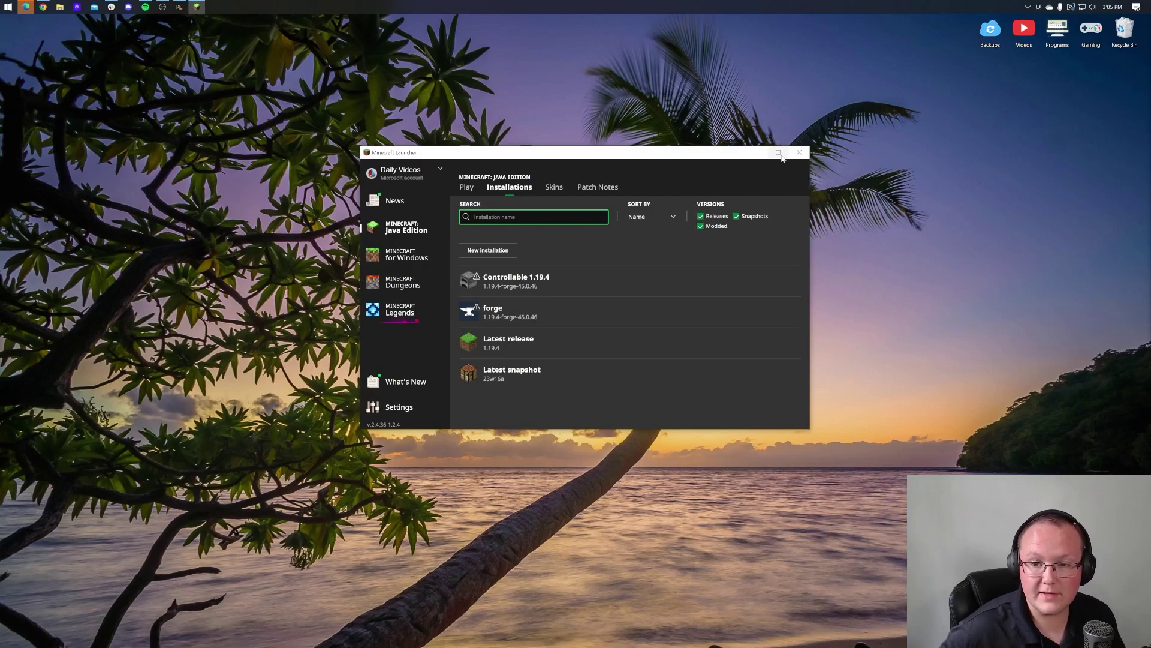
pyautogui.click(758, 152)
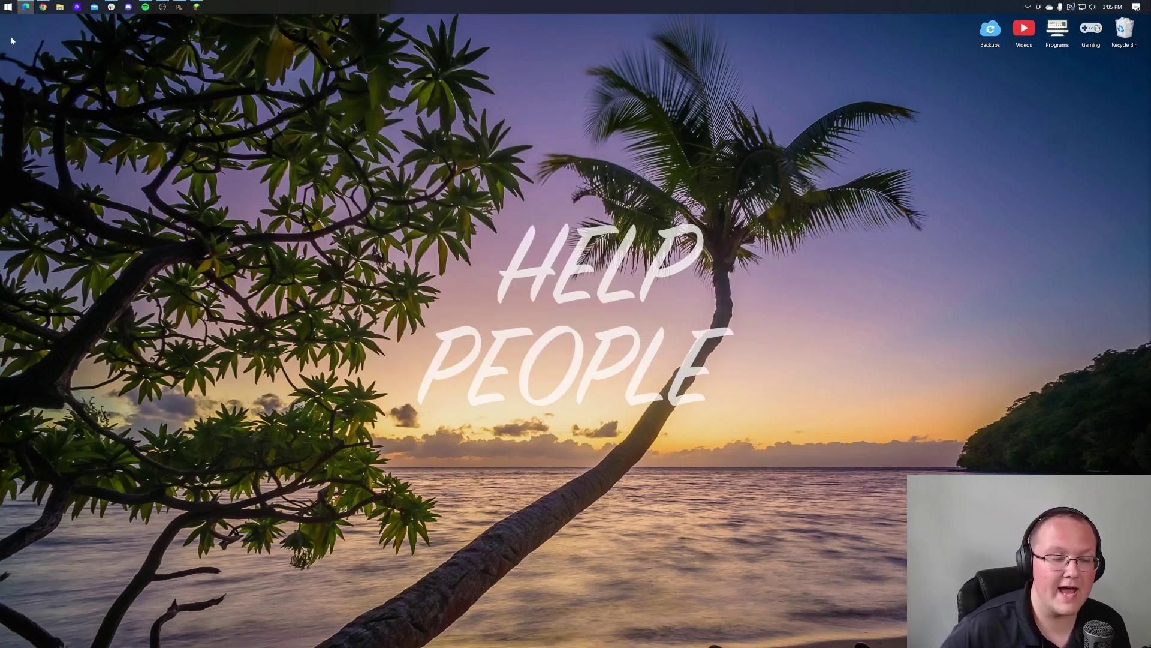
# Open the Roaming application data folder by running %appdata% from the Windows Run app.
pyautogui.click(6, 6)
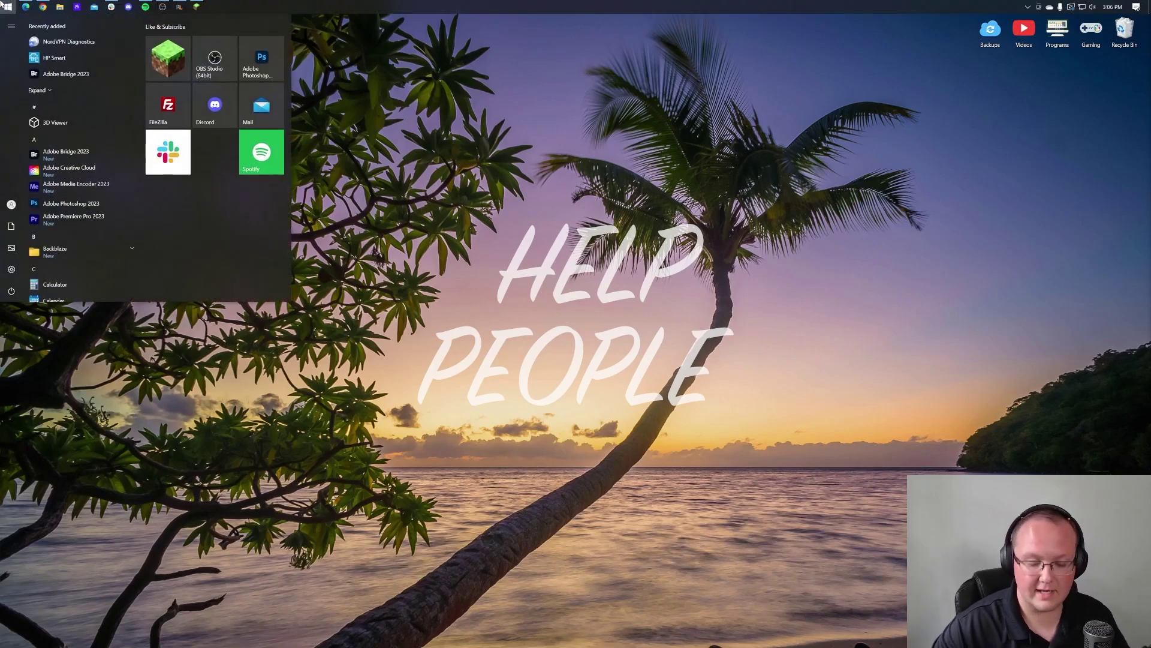
pyautogui.write('run')
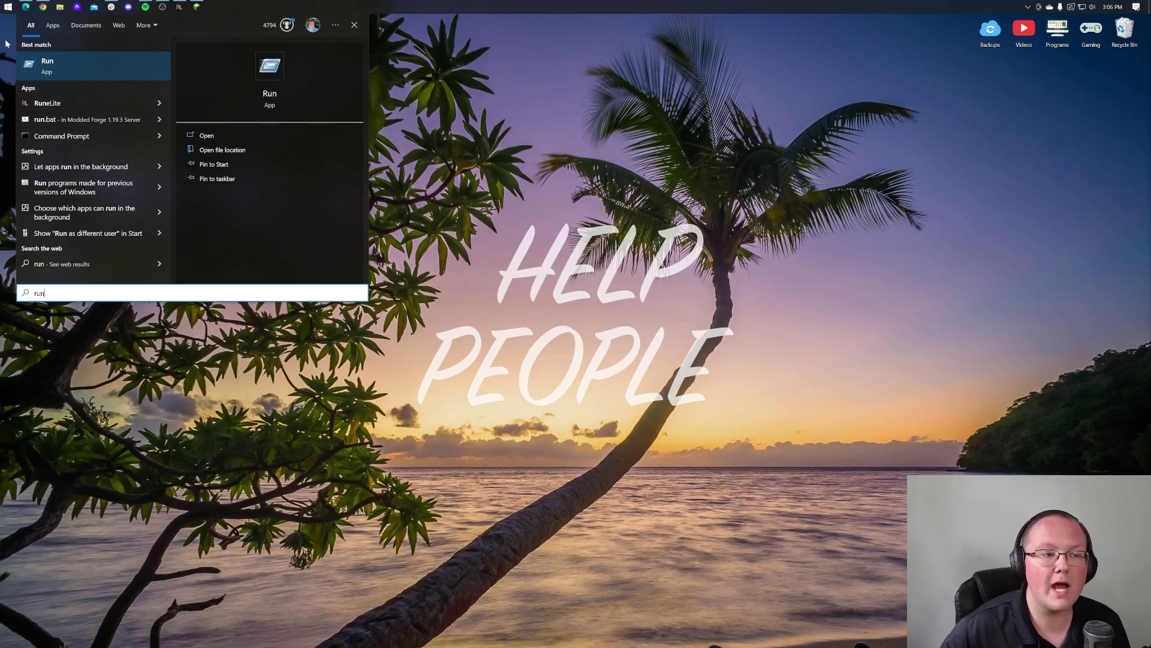
pyautogui.click(99, 55)
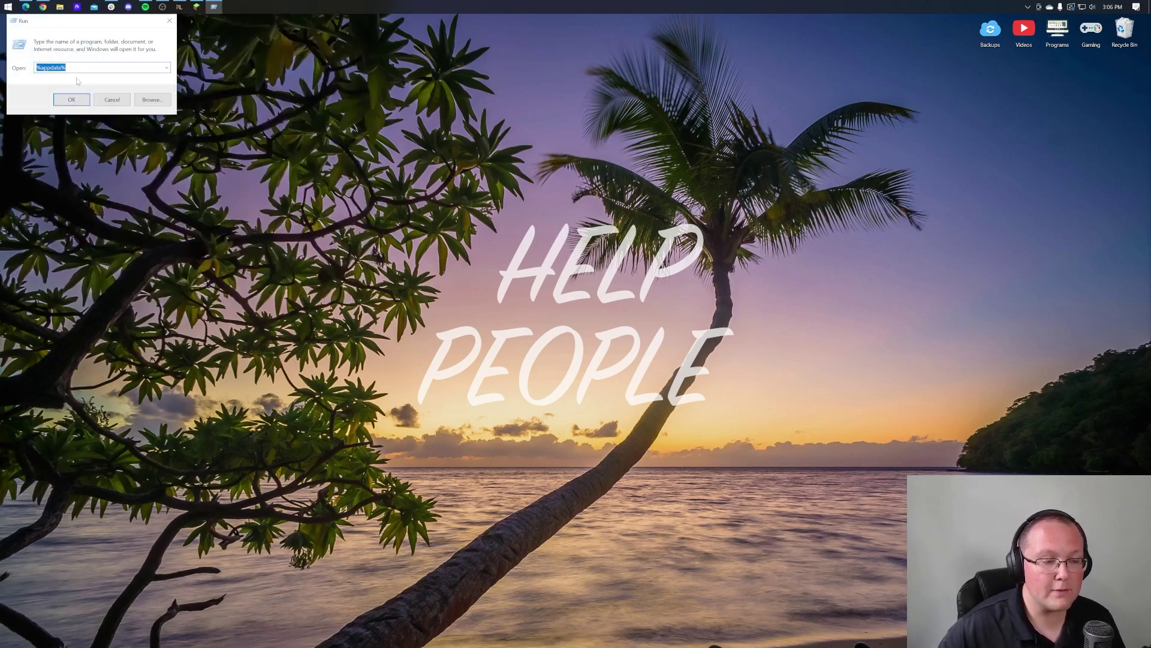
pyautogui.write('%appdata%')
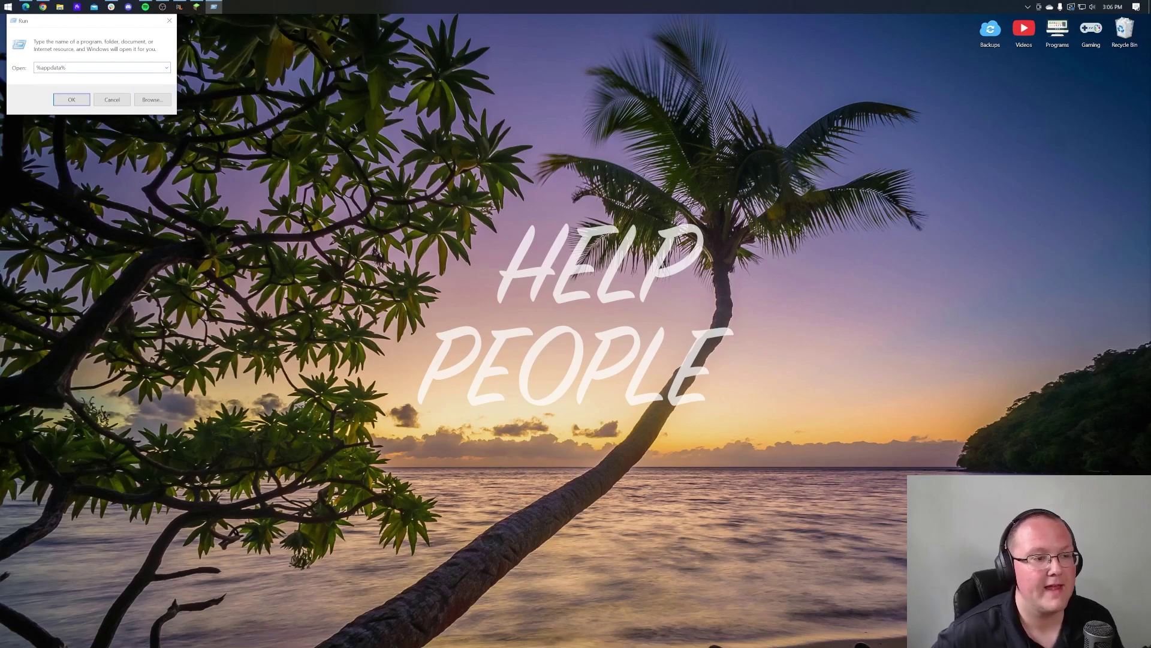
pyautogui.click(74, 95)
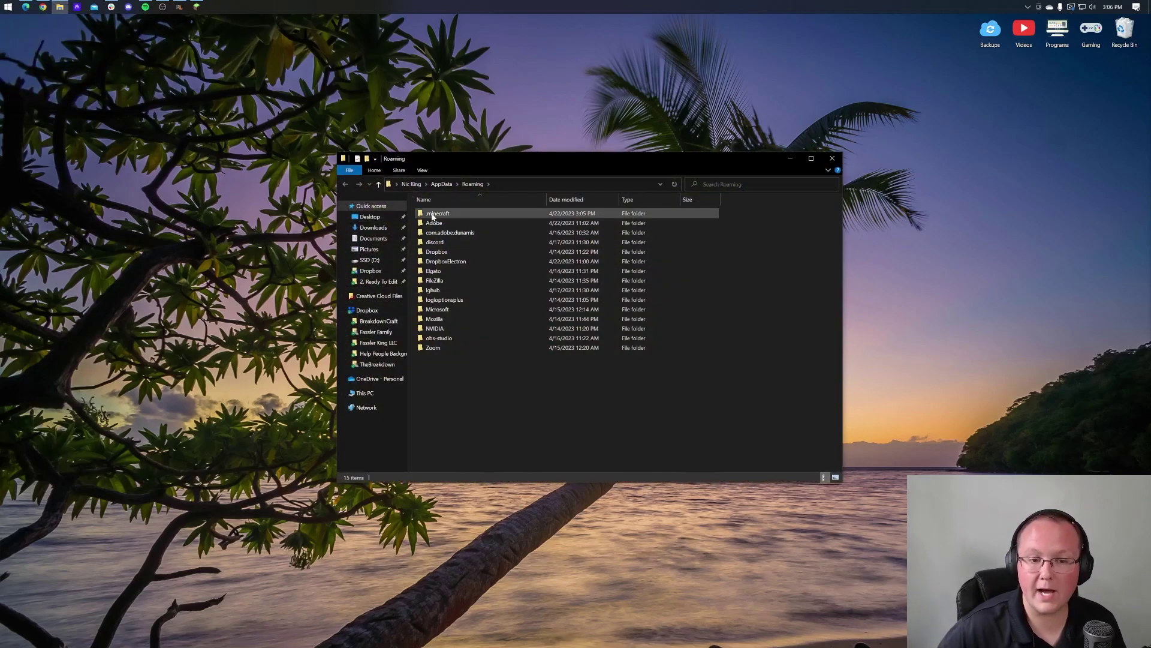
# Go into the mods folder inside .minecraft to check its contents, then close the window.
pyautogui.doubleClick(472, 213)
pyautogui.click(451, 307)
pyautogui.press('F2')
pyautogui.doubleClick(469, 310)
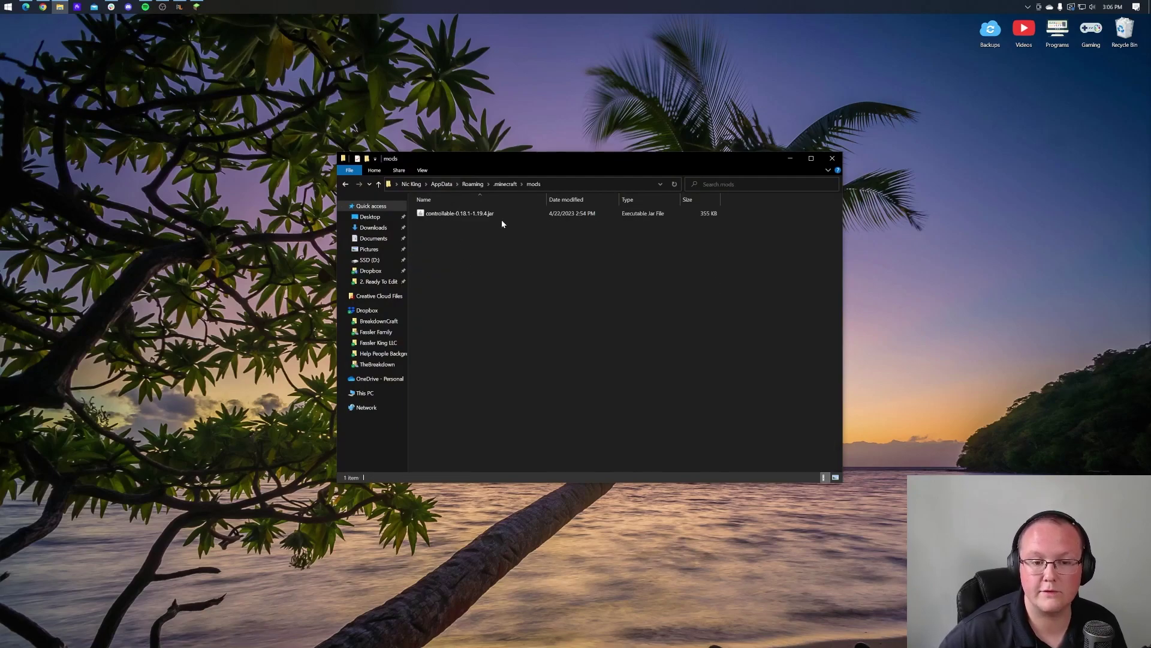
pyautogui.click(833, 158)
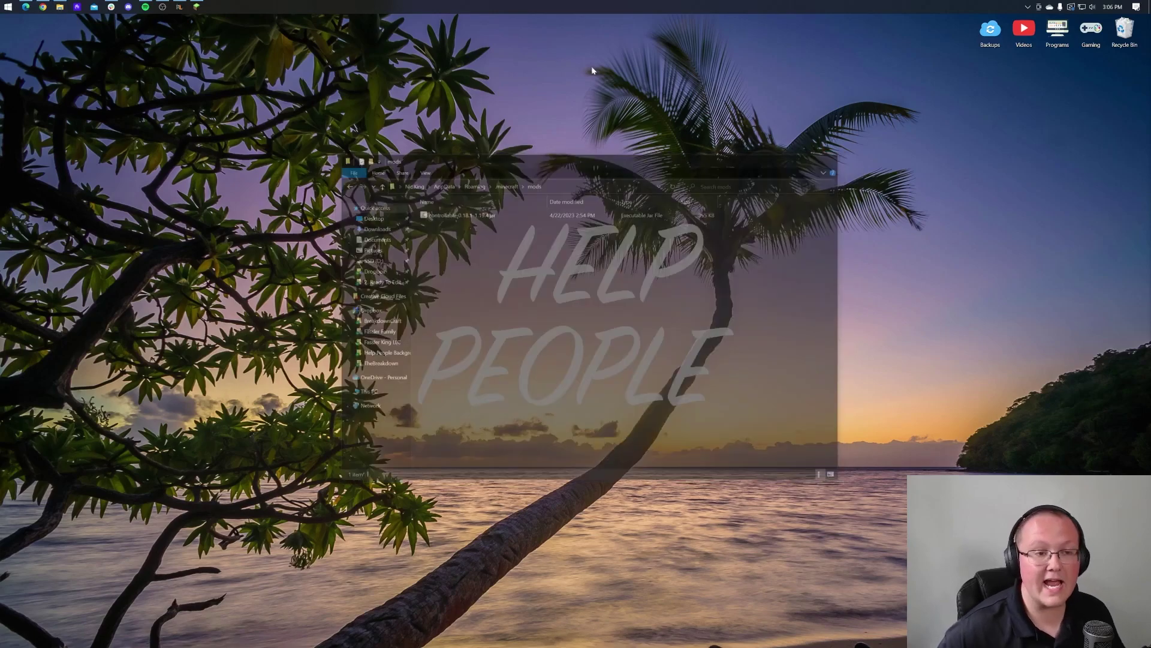
# Reopen the Minecraft Launcher and launch the Controllable 1.19.4 installation, accepting the modified-game warning.
pyautogui.click(199, 6)
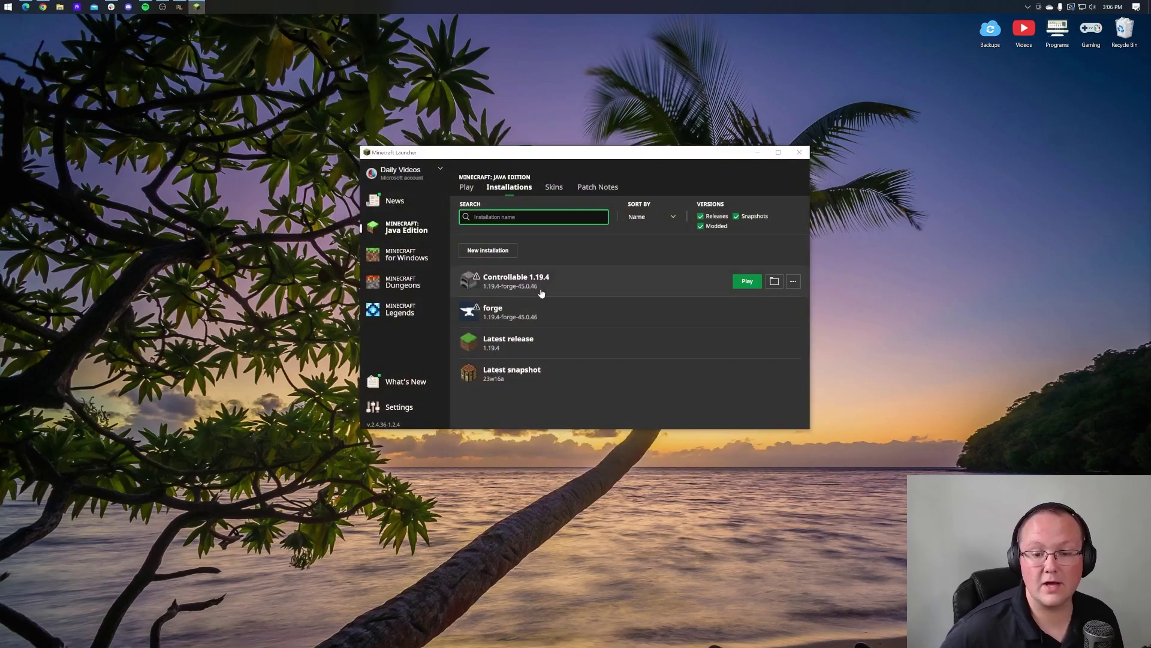
pyautogui.click(747, 282)
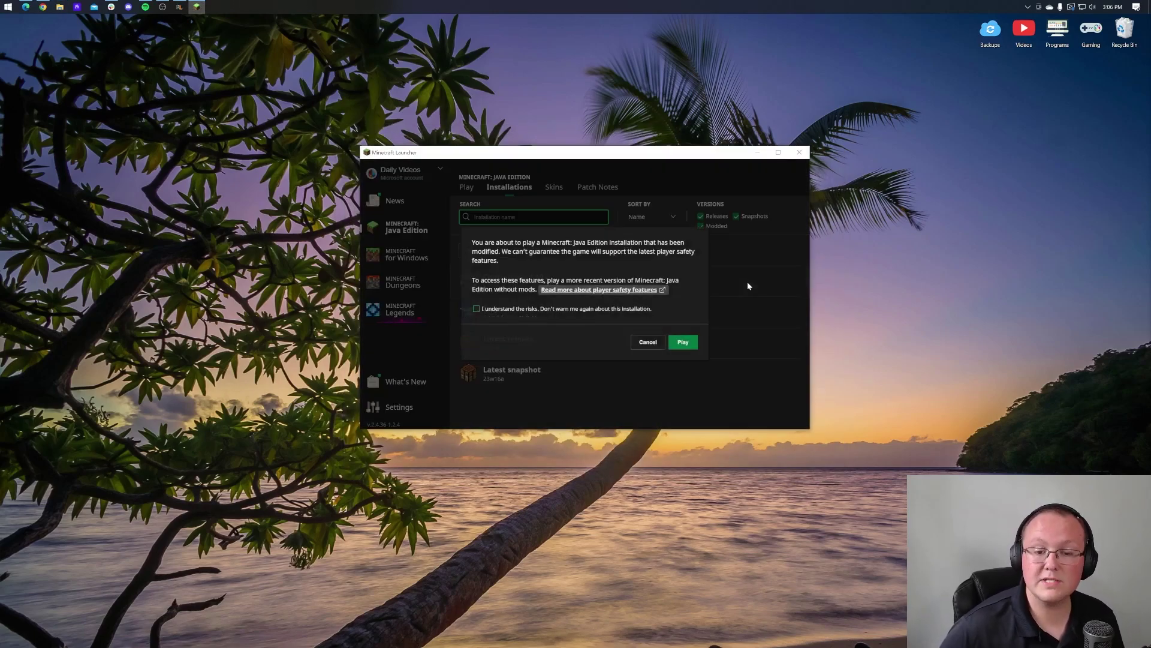
pyautogui.click(684, 342)
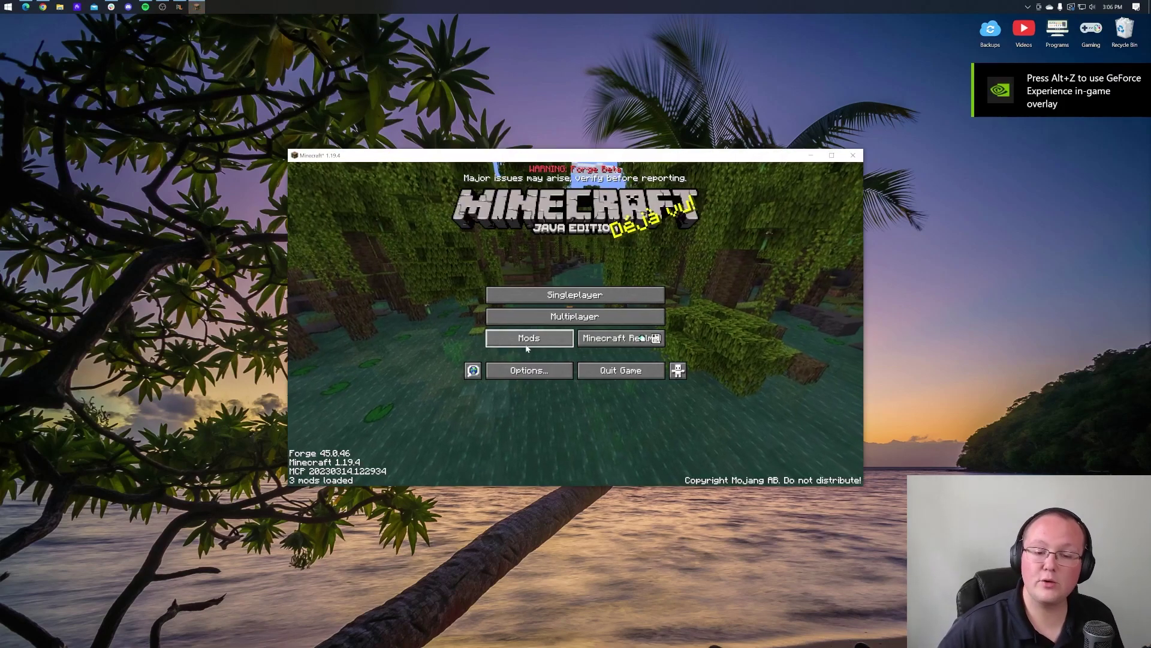
# View the Controllable mod's details in the game's mods list, then return to the title screen.
pyautogui.click(526, 339)
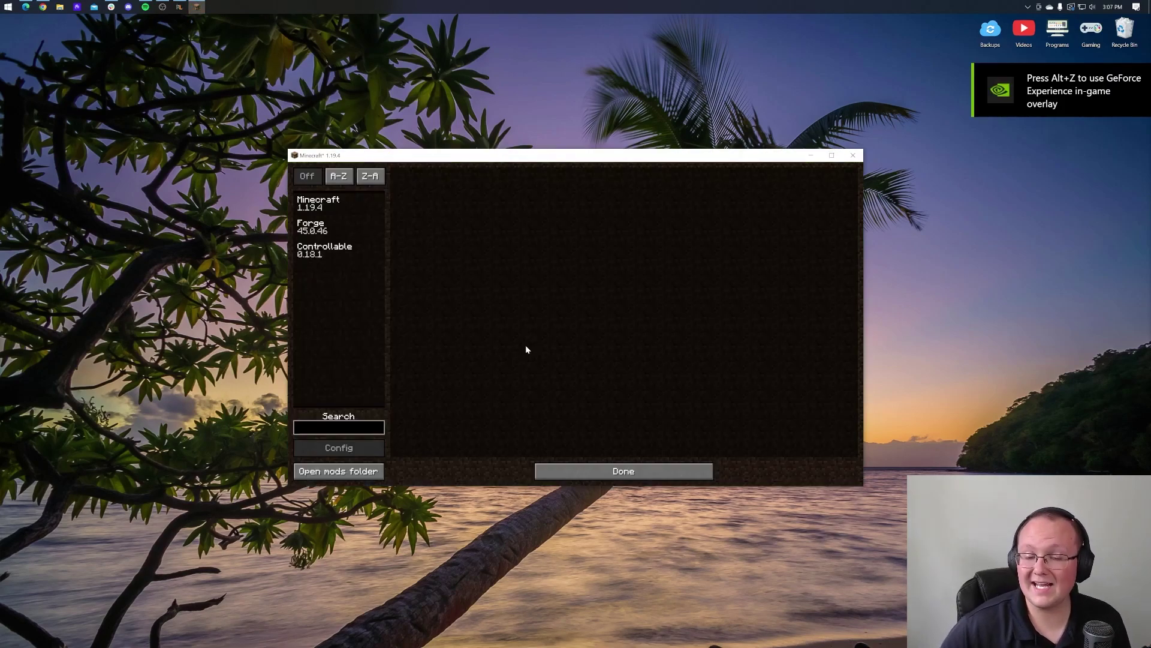
pyautogui.click(318, 257)
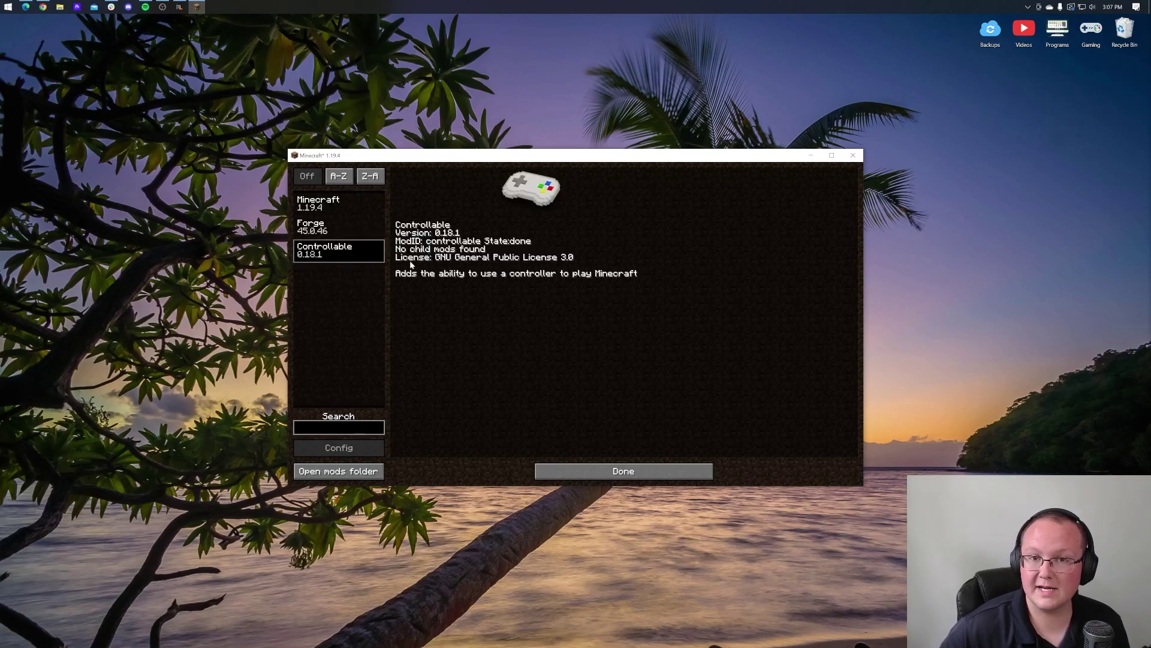
pyautogui.click(618, 472)
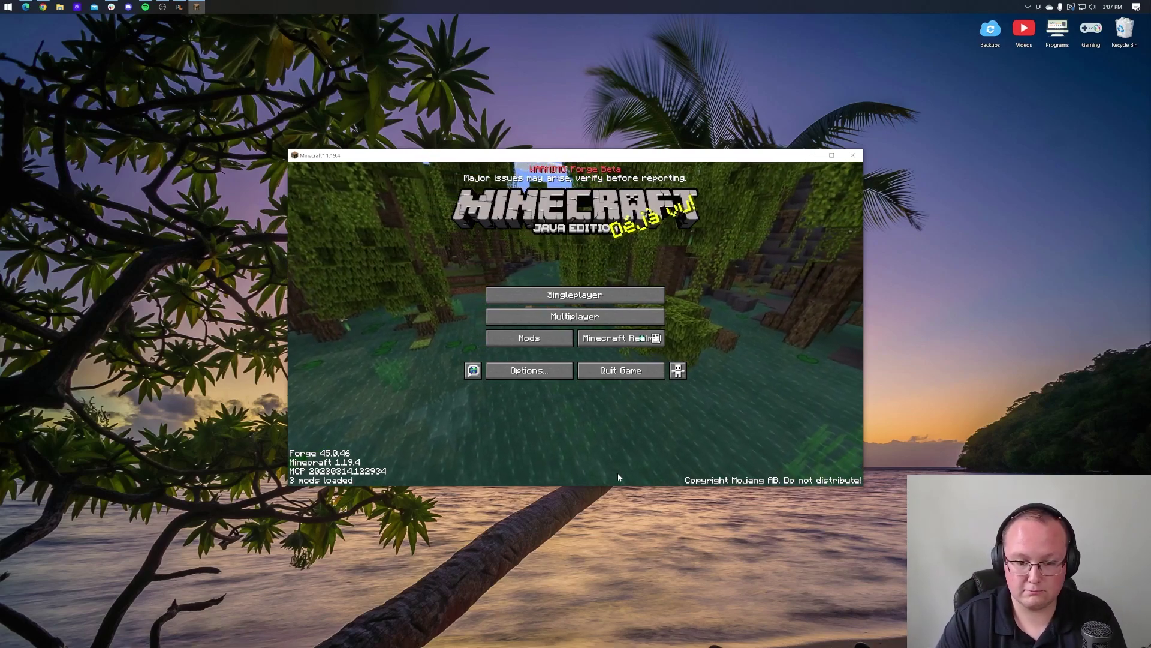
# Load the singleplayer world "Seed: The Breakdown" using the controller.
pyautogui.press('Tab')
pyautogui.press('Tab')
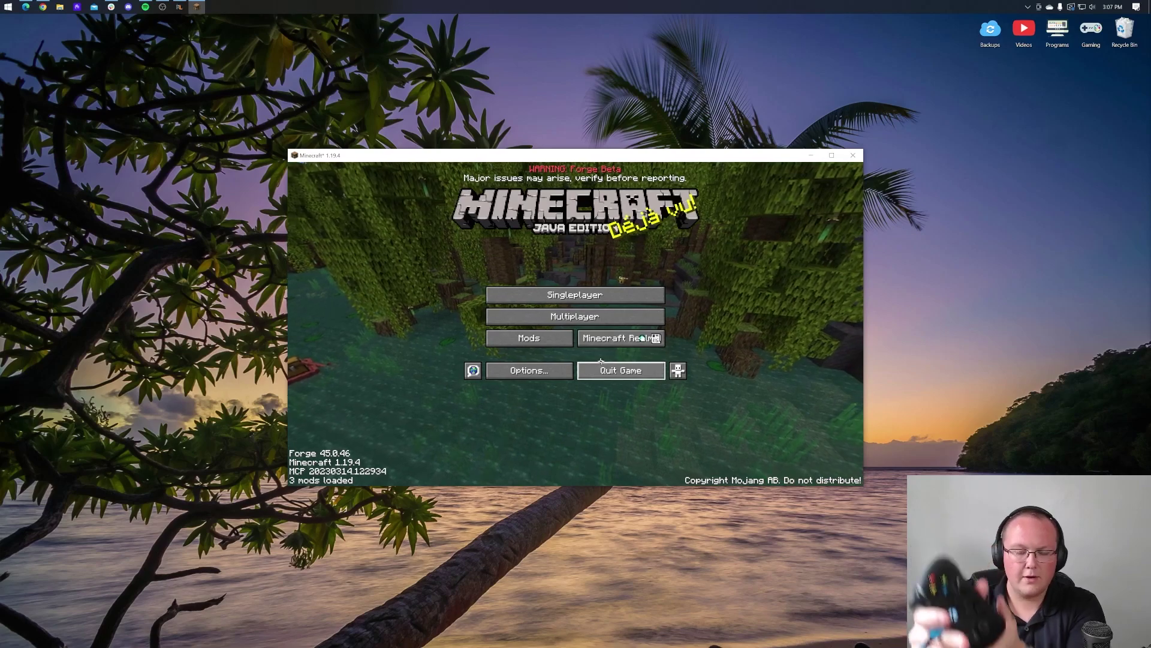
pyautogui.click(601, 293)
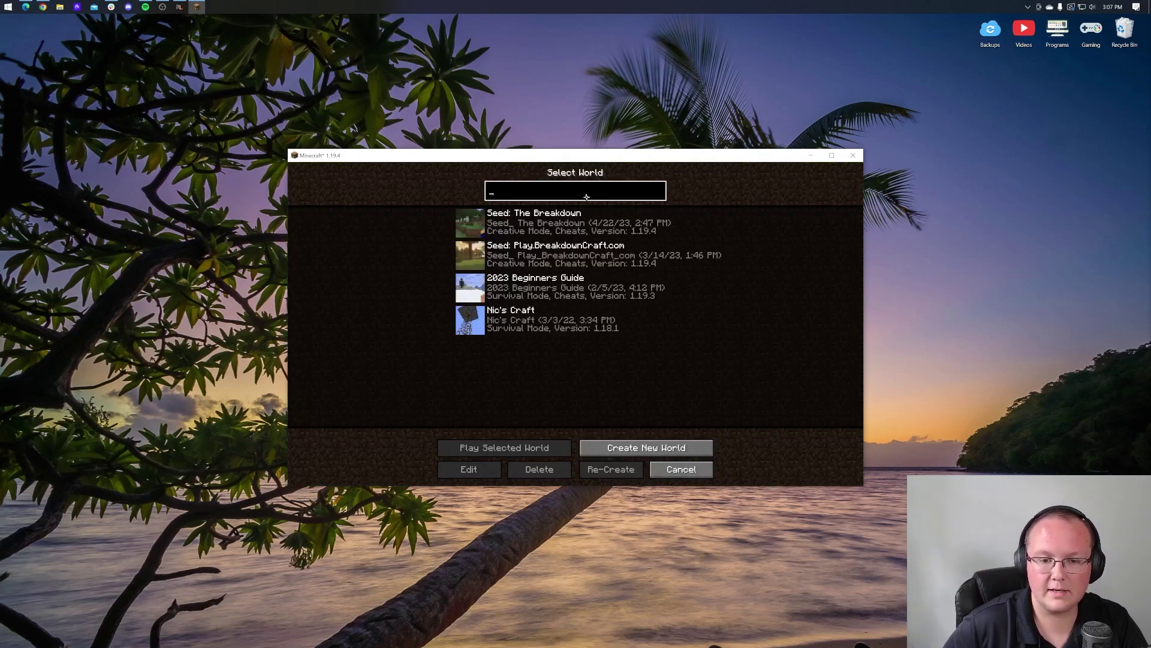
pyautogui.click(588, 221)
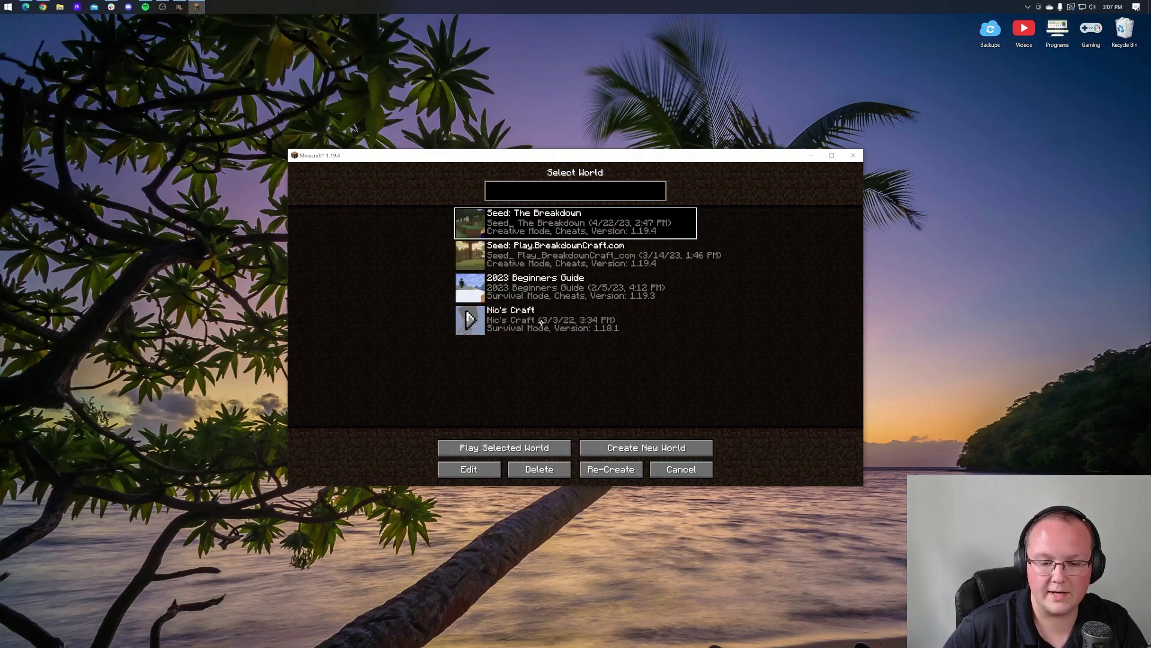
pyautogui.click(541, 446)
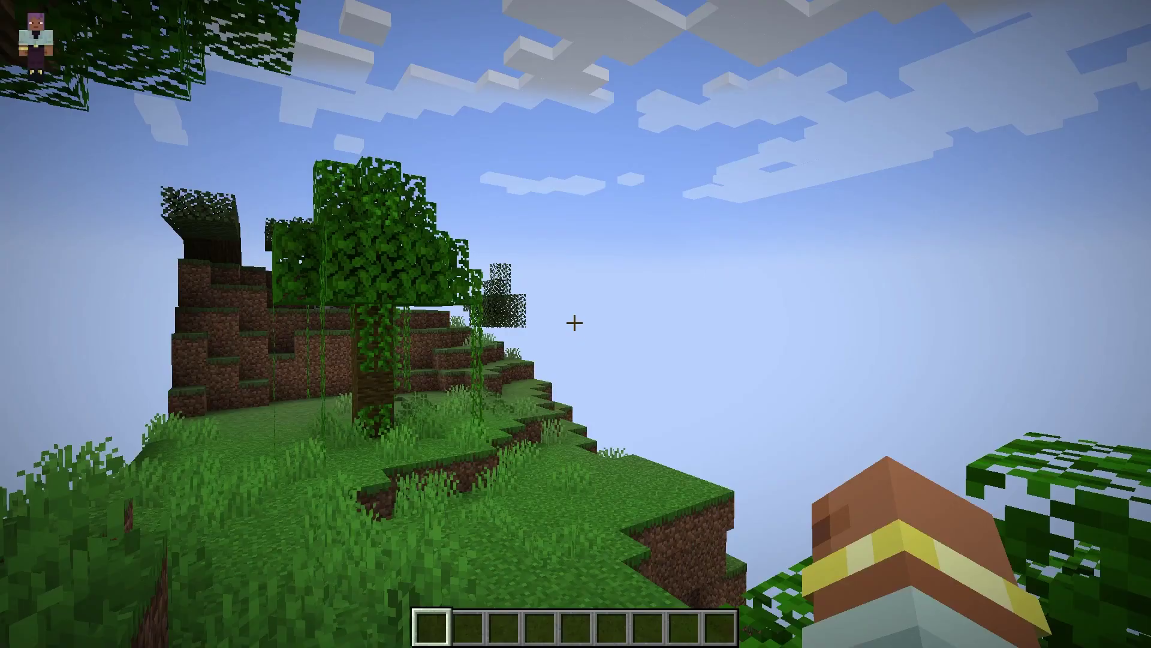
# Walk forward along the grassy hillside to the ledge and open the creative inventory.
pyautogui.press('w')
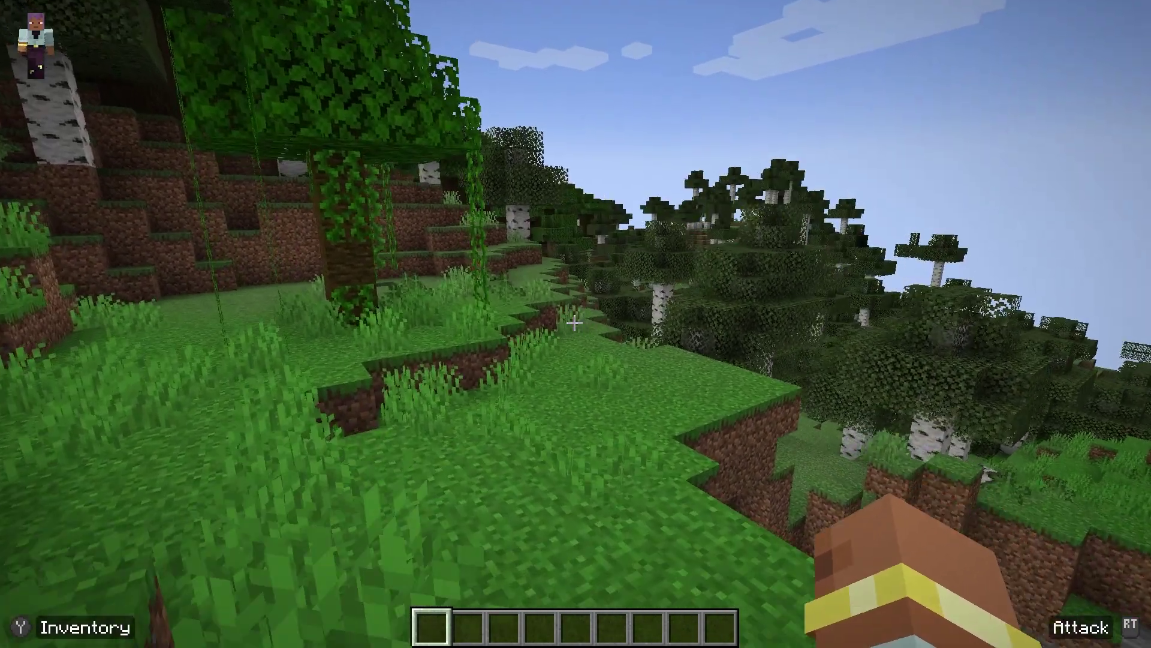
pyautogui.press('w')
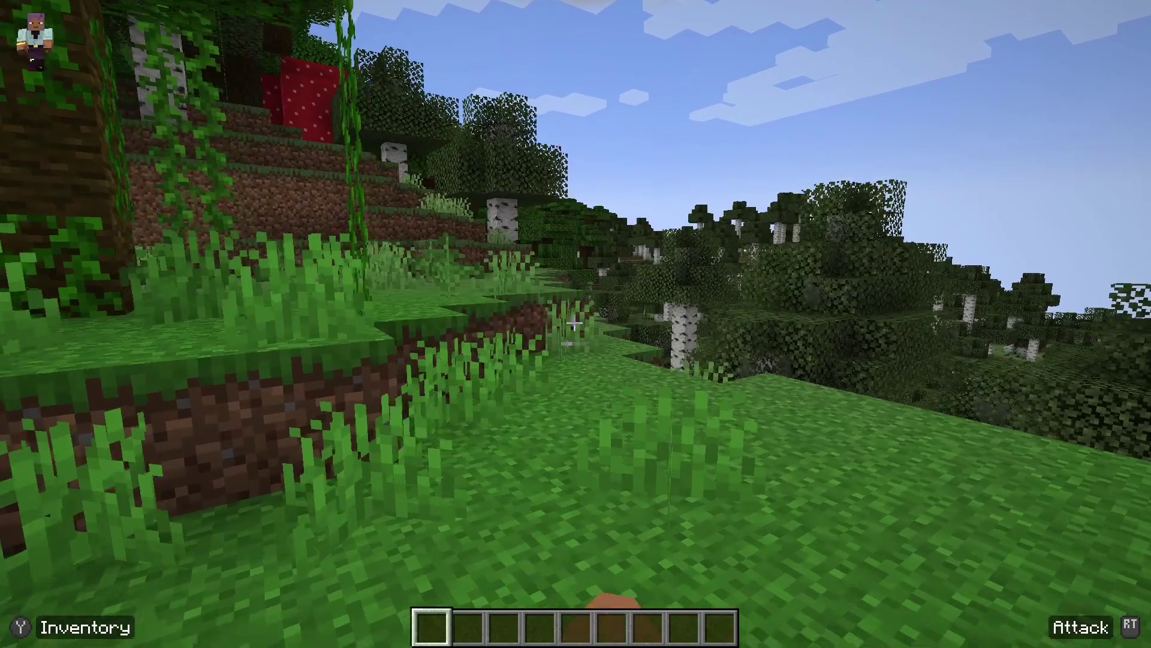
pyautogui.press('w')
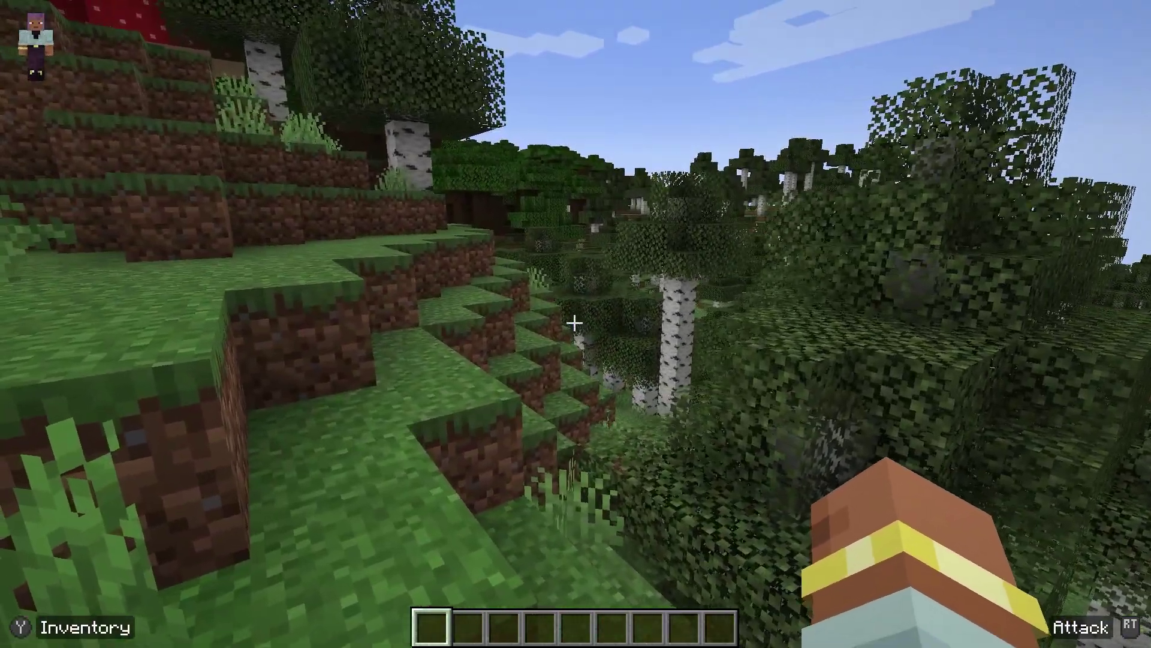
pyautogui.press('e')
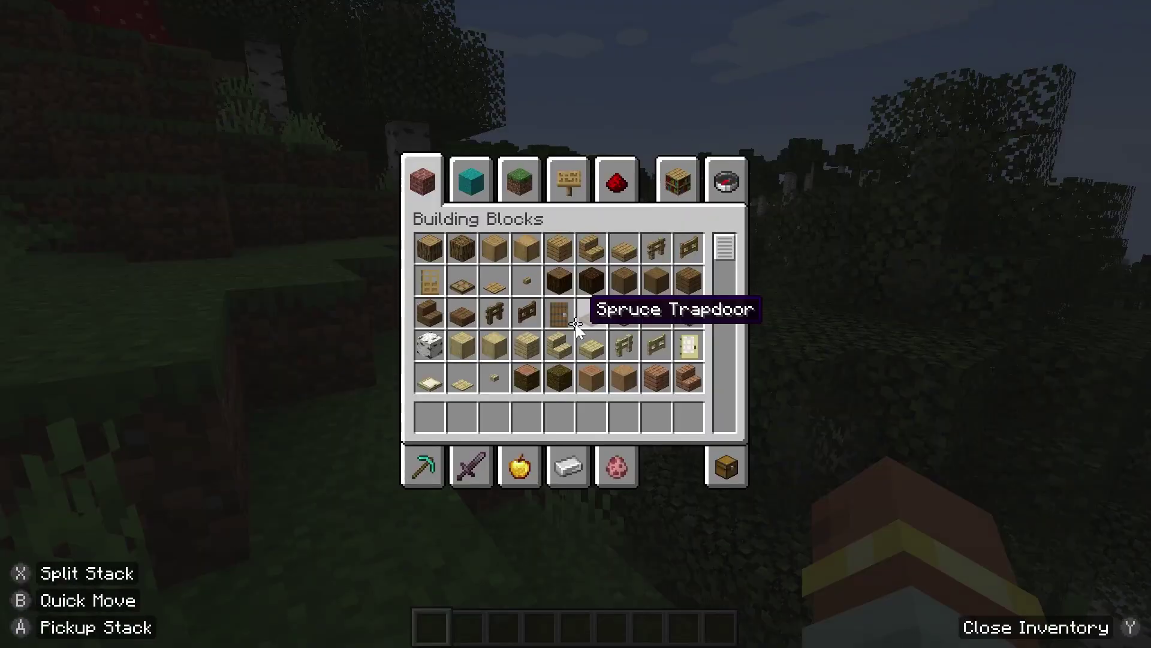
# Try to move Jungle Wood from the Building Blocks into the hotbar.
pyautogui.click(559, 378)
pyautogui.click(560, 418)
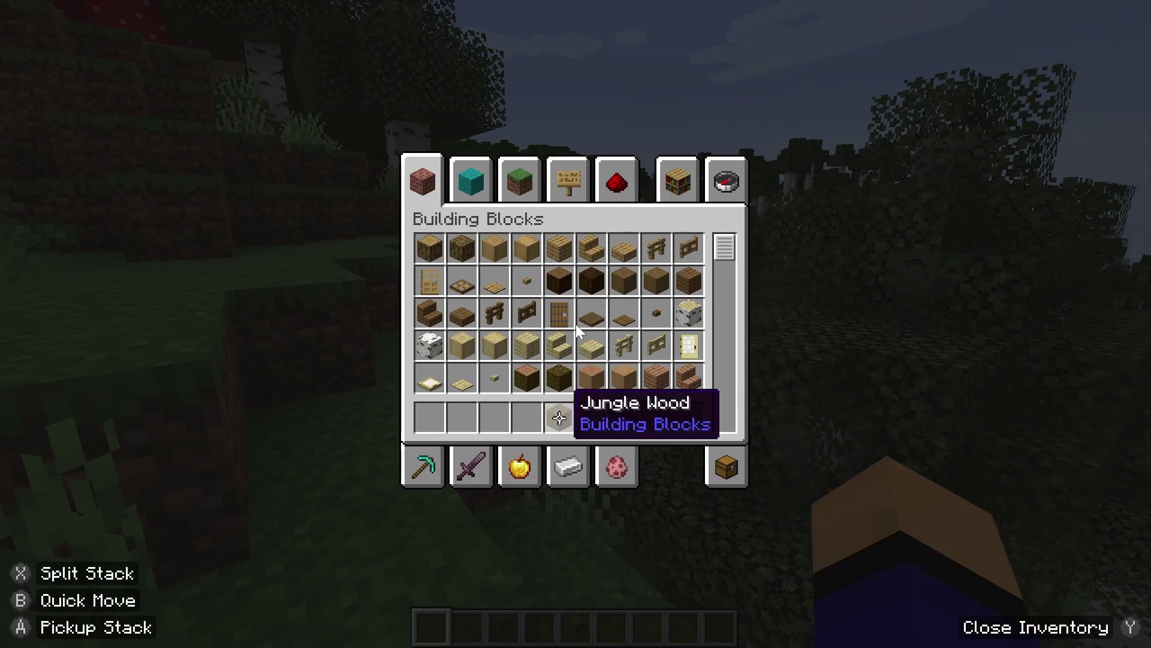
pyautogui.click(560, 378)
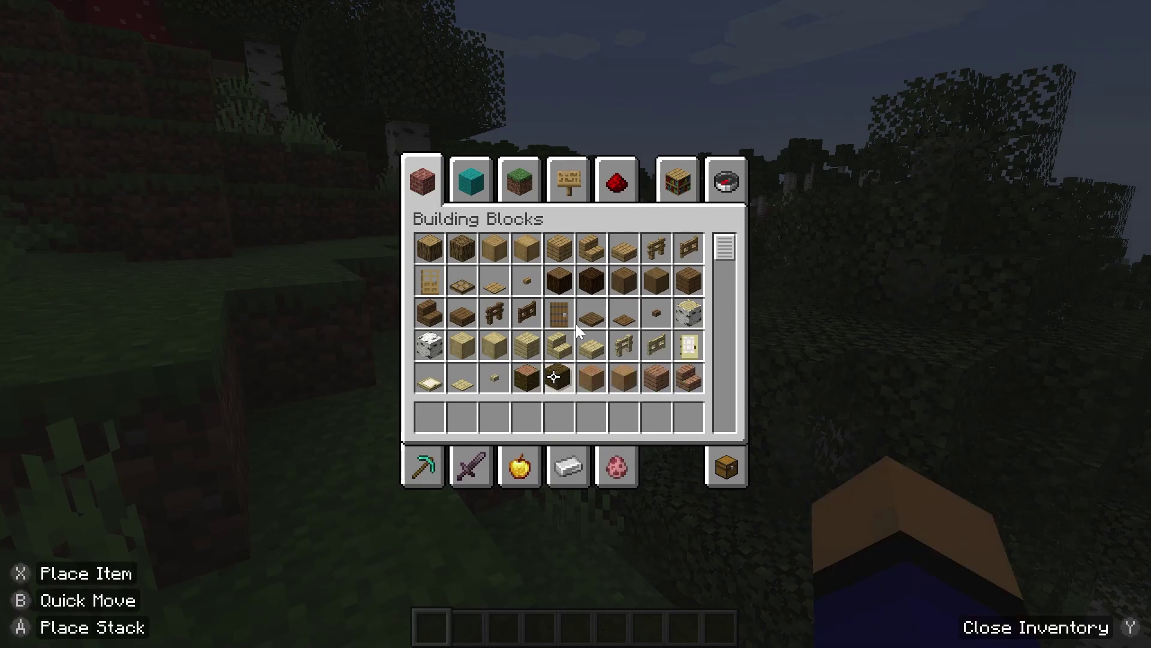
pyautogui.click(428, 418)
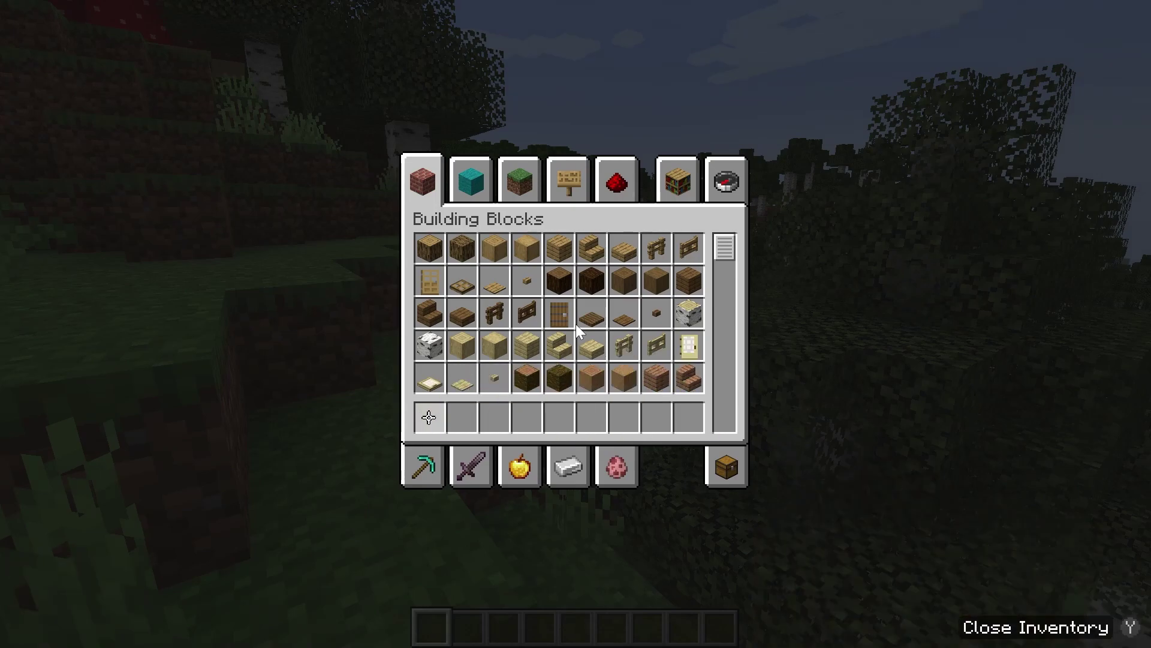
# Put Dark Oak Wood in the first hotbar slot, close the inventory and place blocks of it on the grassy ledge.
pyautogui.scroll(-3, 560, 313)
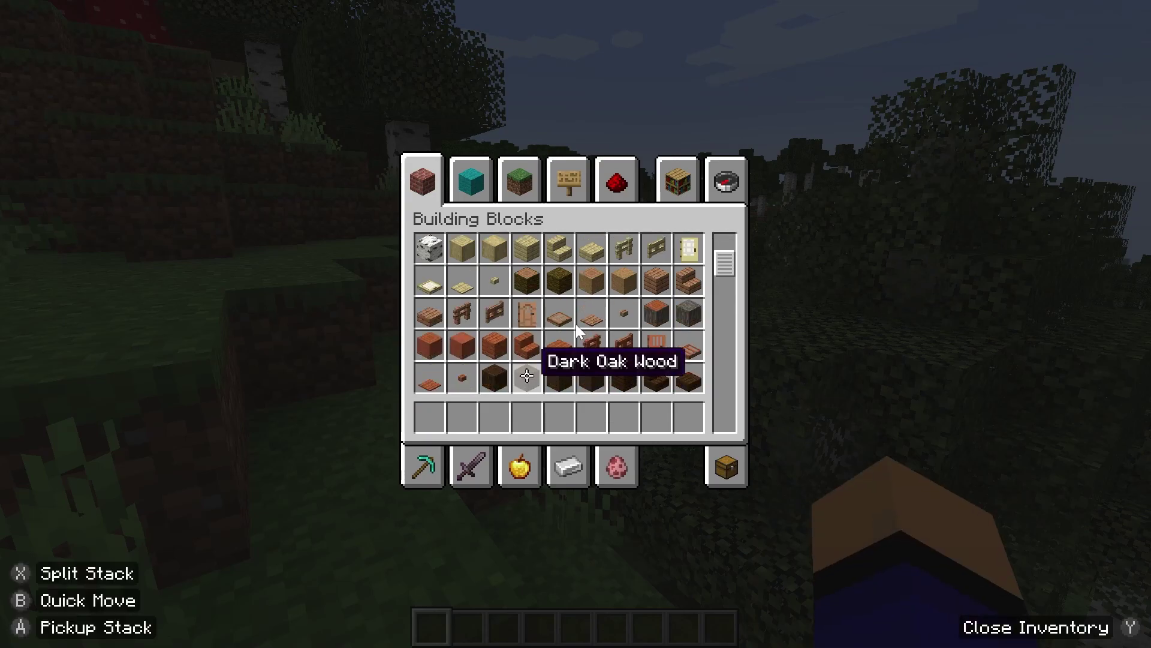
pyautogui.click(527, 378)
pyautogui.click(430, 417)
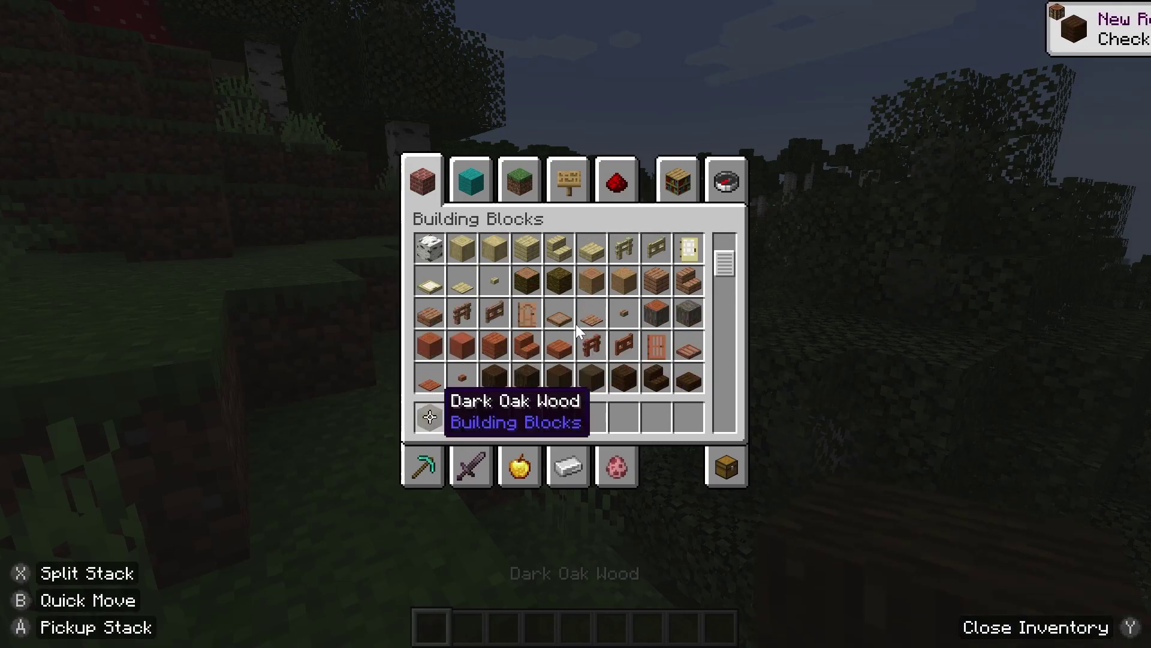
pyautogui.press('e')
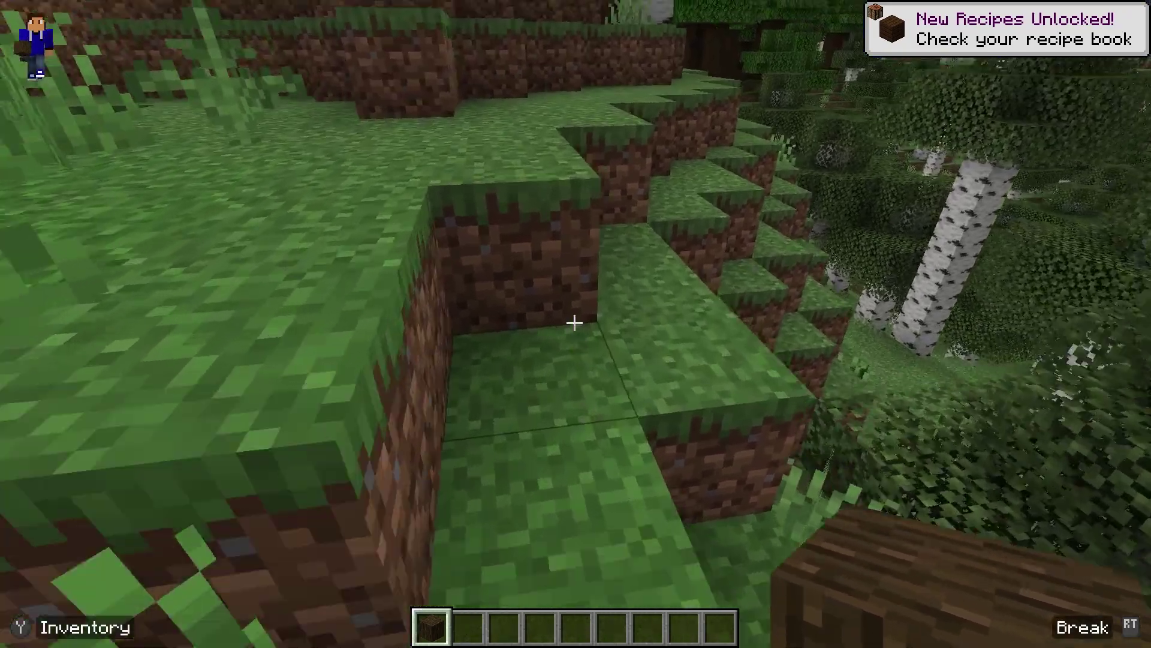
pyautogui.rightClick(575, 322)
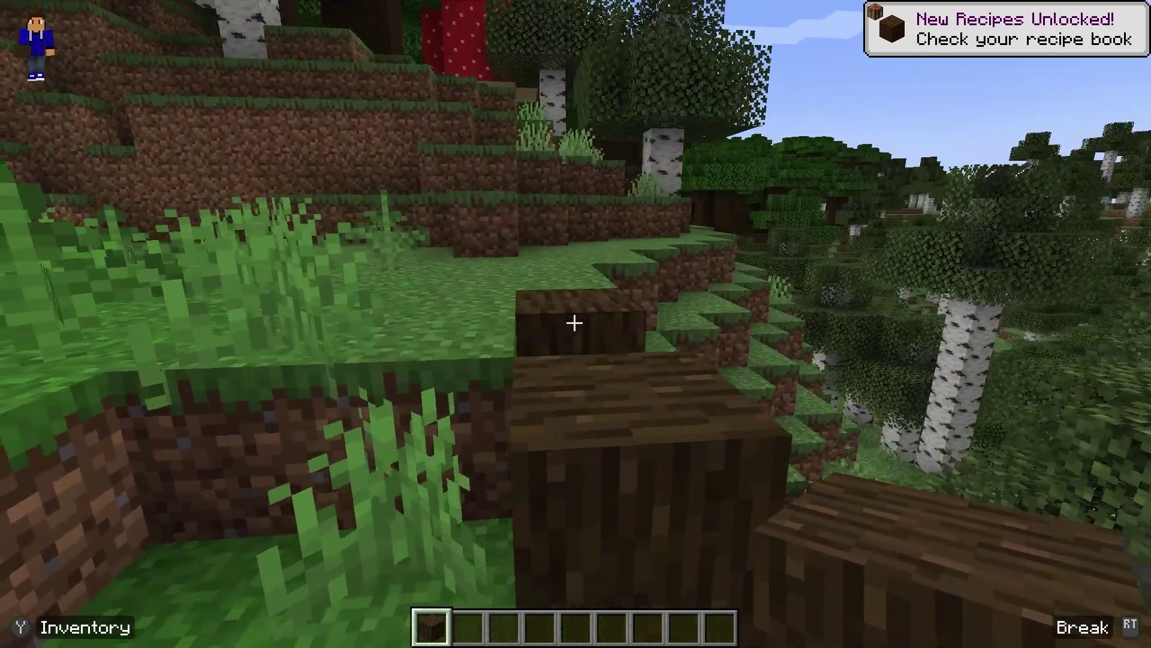